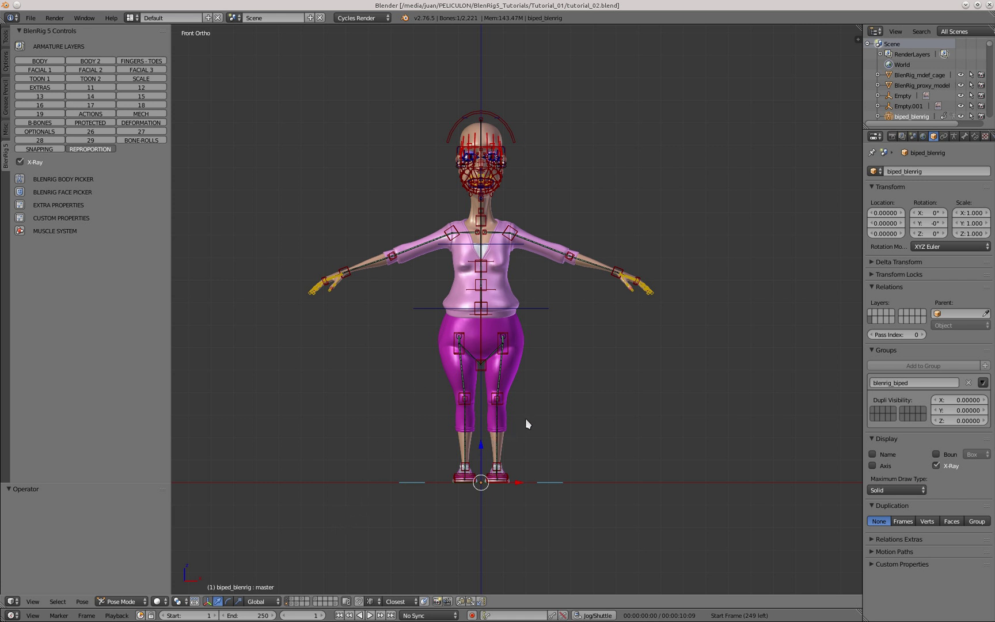
Select the face master bone of the rig and open the armature's BlenRig 5 rigging and baking settings
right_click(509, 133)
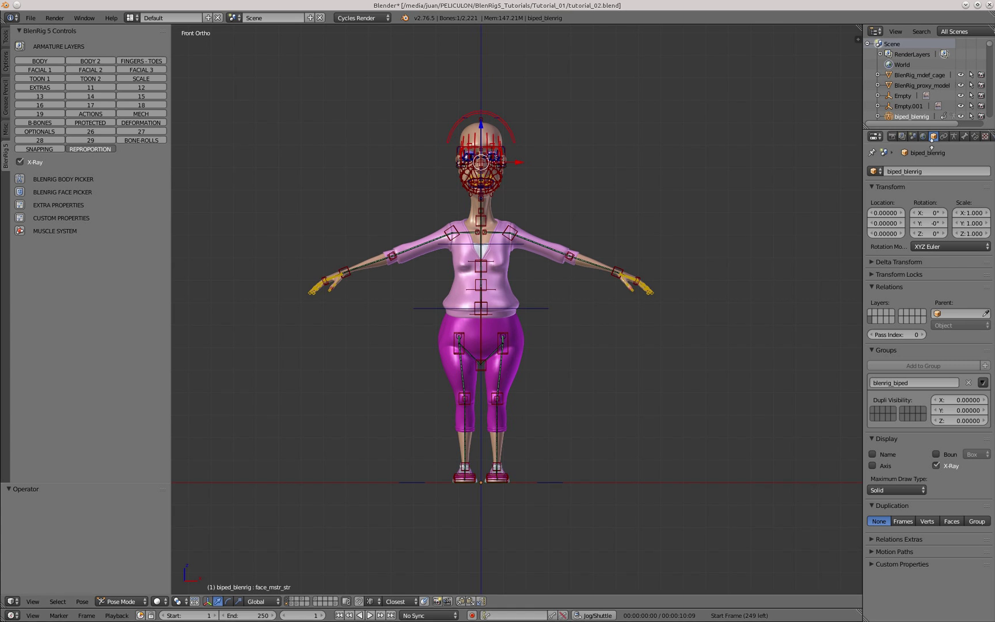
left_click(954, 137)
scroll(988, 253, "down", 10)
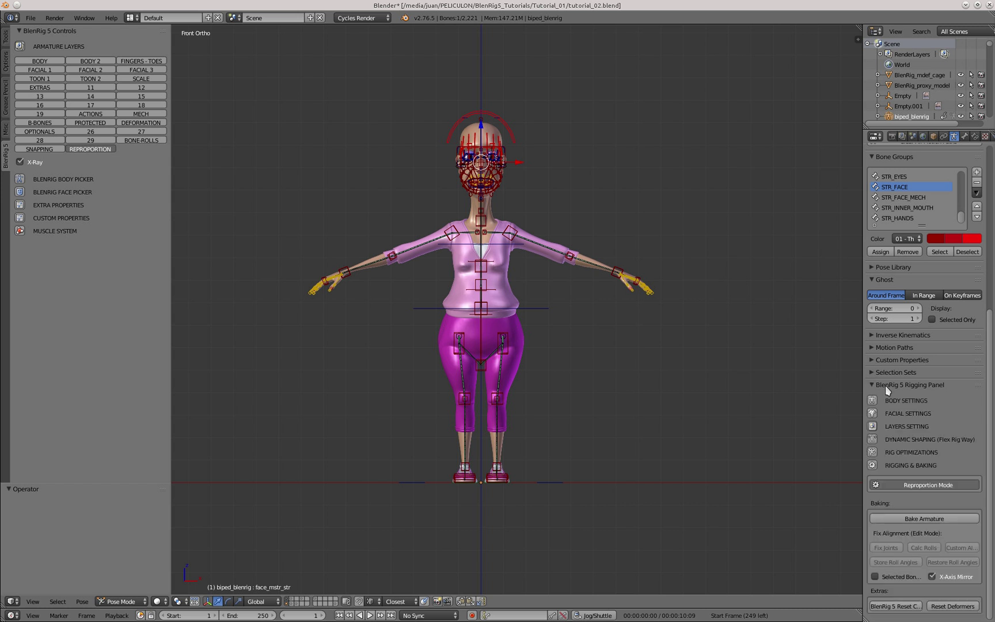
Show the mesh deform cage and lattice layers along with the character, and make BlenRig_mdef_cage the selected object
left_click(292, 605, "shift")
scroll(536, 295, "up", 1)
right_click(595, 269)
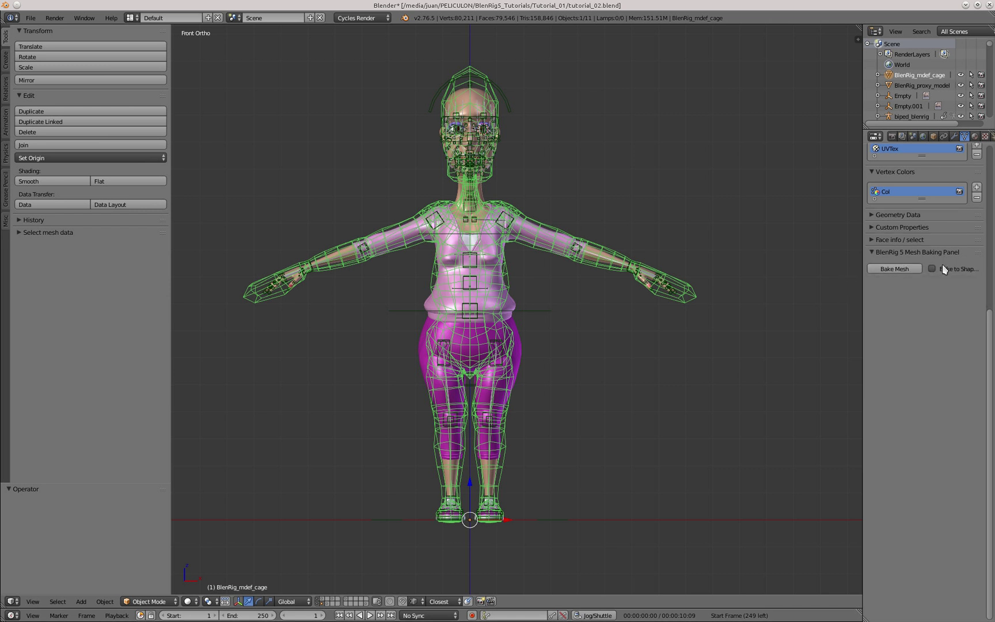
left_click(329, 604, "shift")
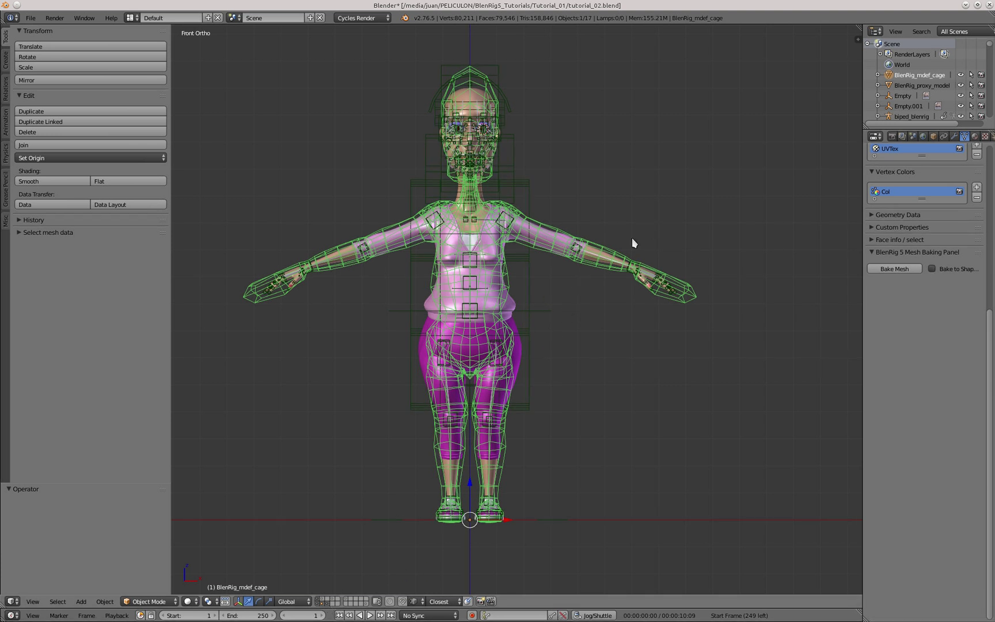
Widen the properties area and bake the mesh of BlenRig_mdef_cage without baking to a shape key
scroll(987, 284, "up", 8)
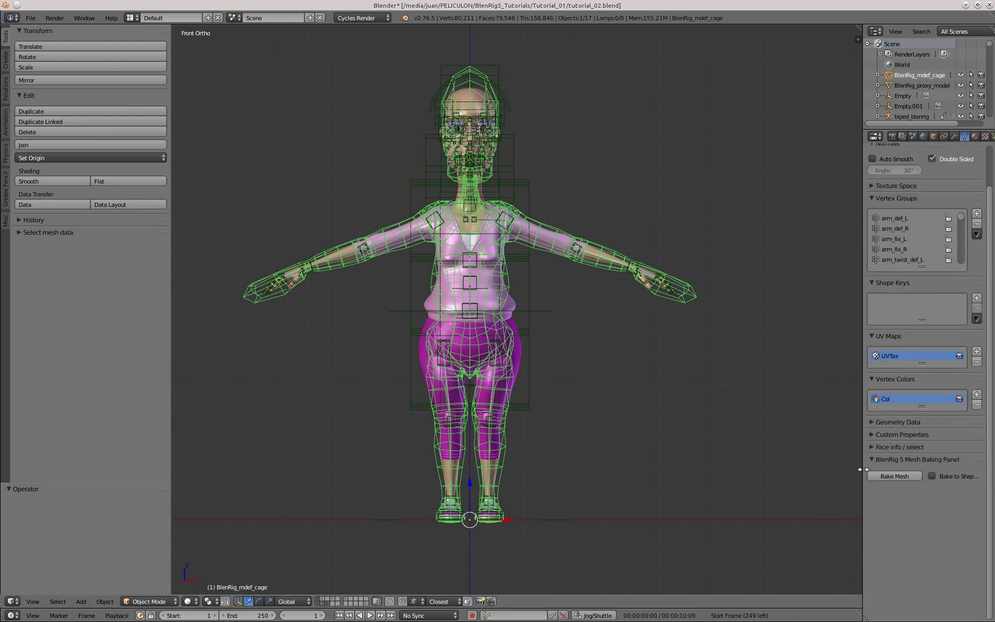
left_click_drag(860, 469, 833, 473)
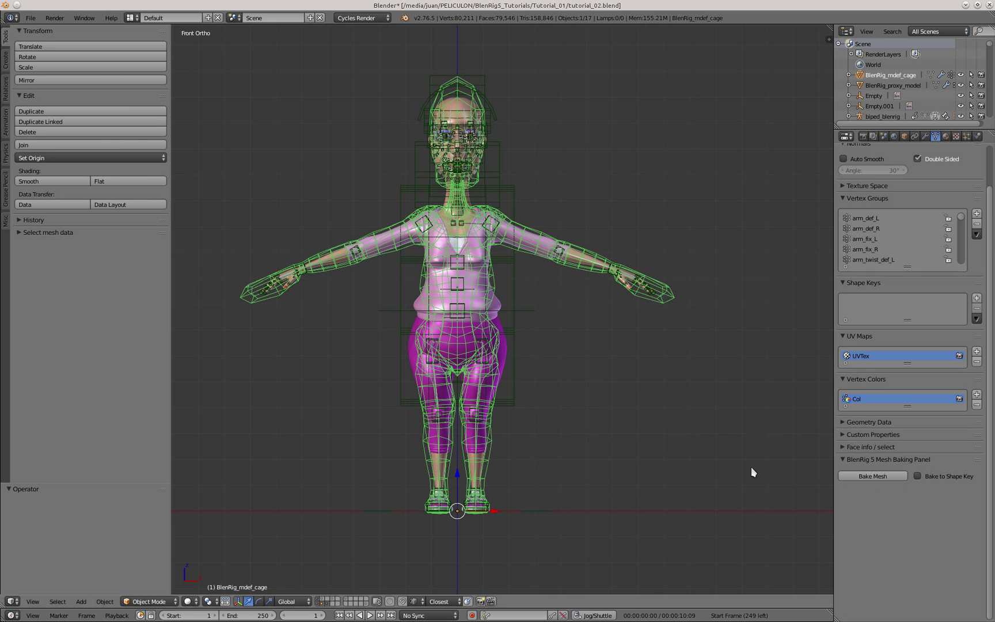
left_click(874, 477)
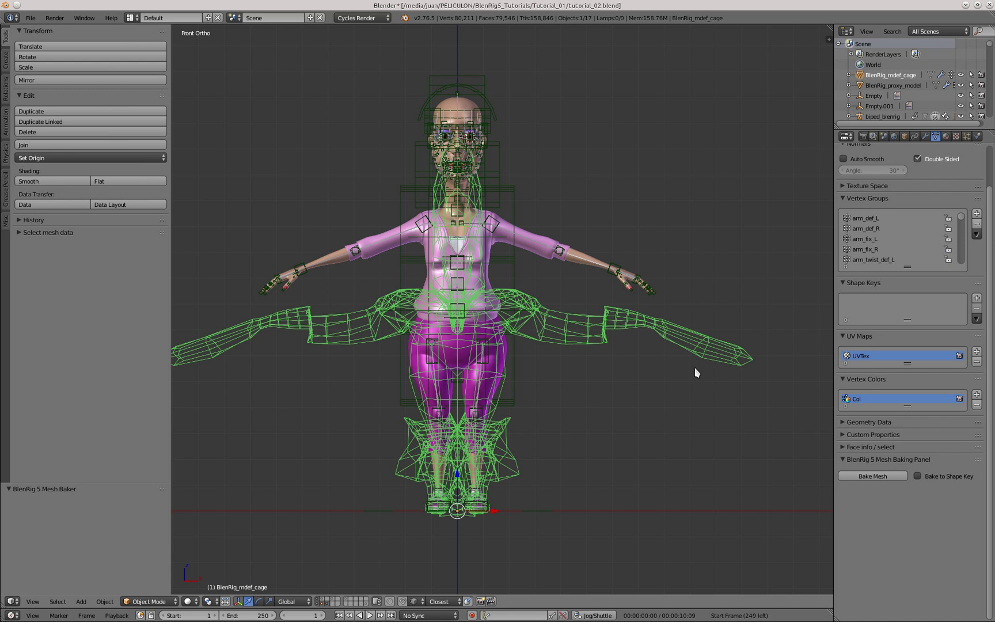
Show only the layer holding BlenRig_proxy_model, select that model, and bake its mesh
scroll(695, 368, "down", 1)
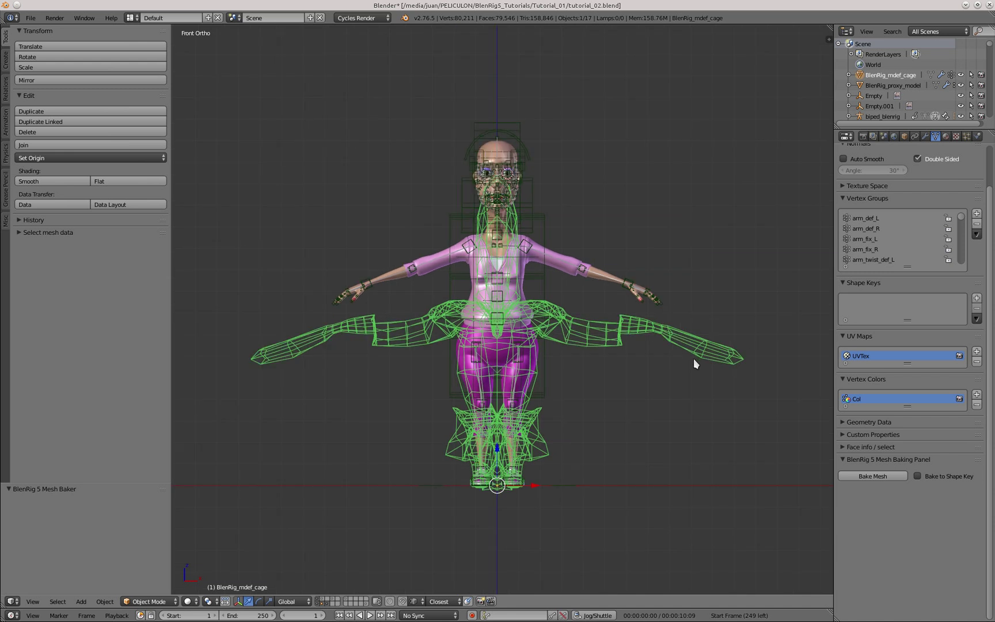
middle_click_drag(695, 360, 691, 359, "shift")
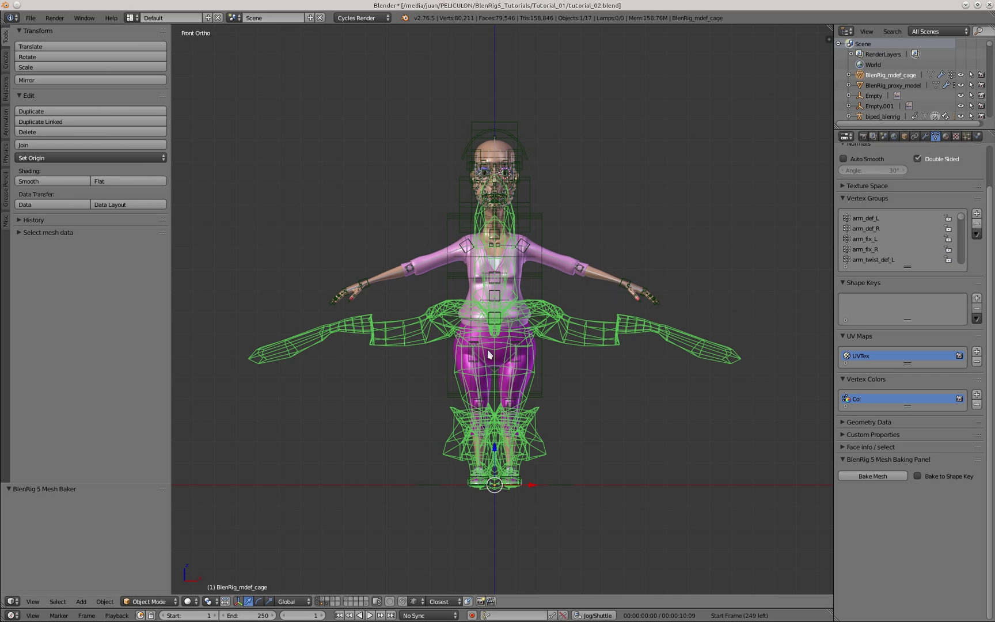
left_click(326, 601)
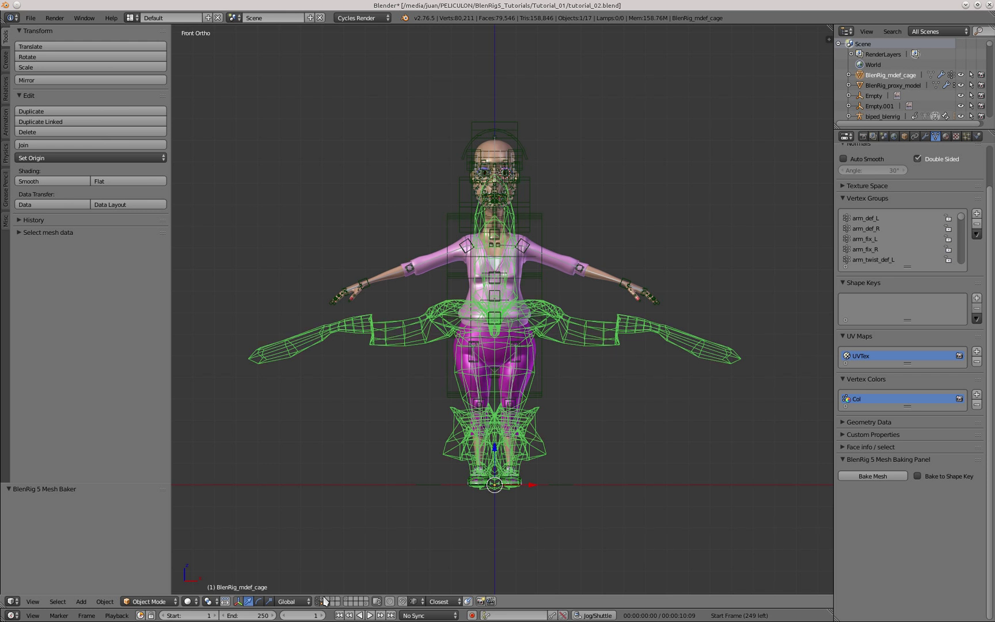
left_click(325, 601)
left_click(487, 305)
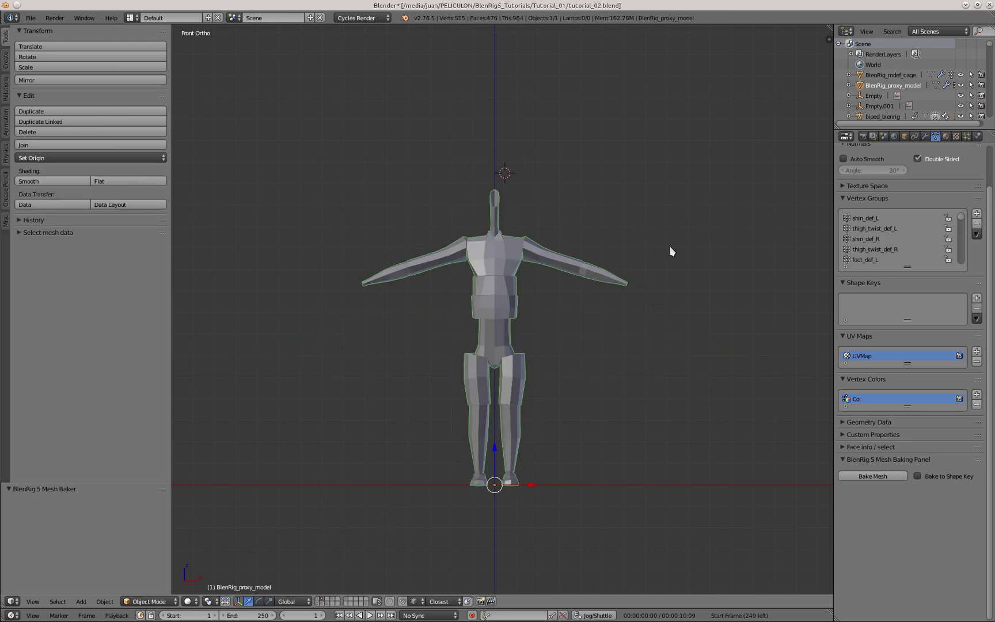
left_click(872, 476)
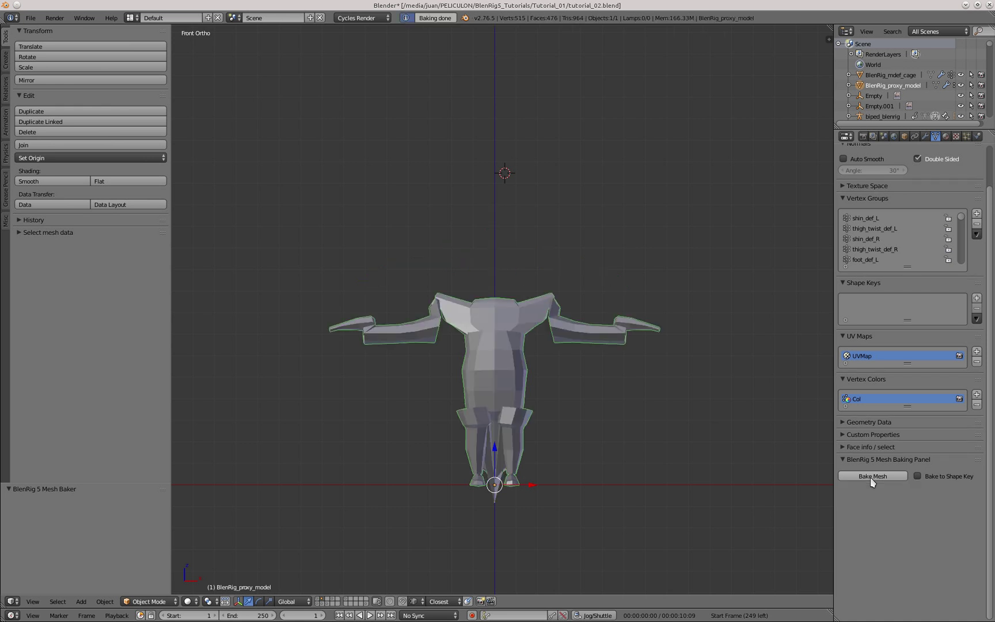
Show the character, rig, cage, proxy and lattice layers together and select the left wrist bone of biped_blenrig
left_click(325, 601)
scroll(591, 282, "up", 2)
right_click(642, 279)
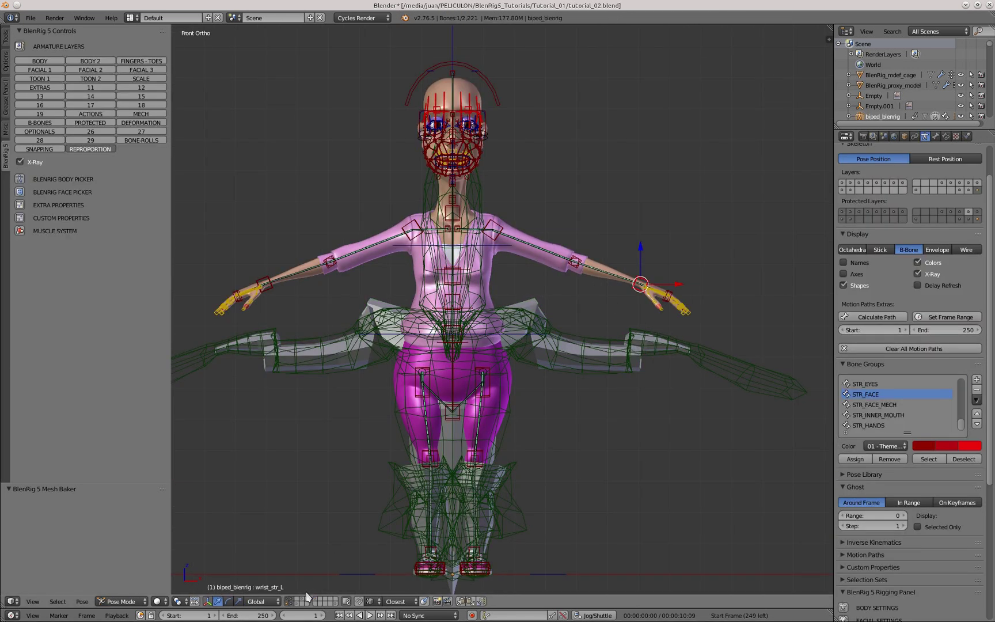
left_click(296, 603, "shift")
Bake the biped_blenrig armature with its new proportions using the BlenRig 5 baking tools
scroll(885, 570, "down", 3)
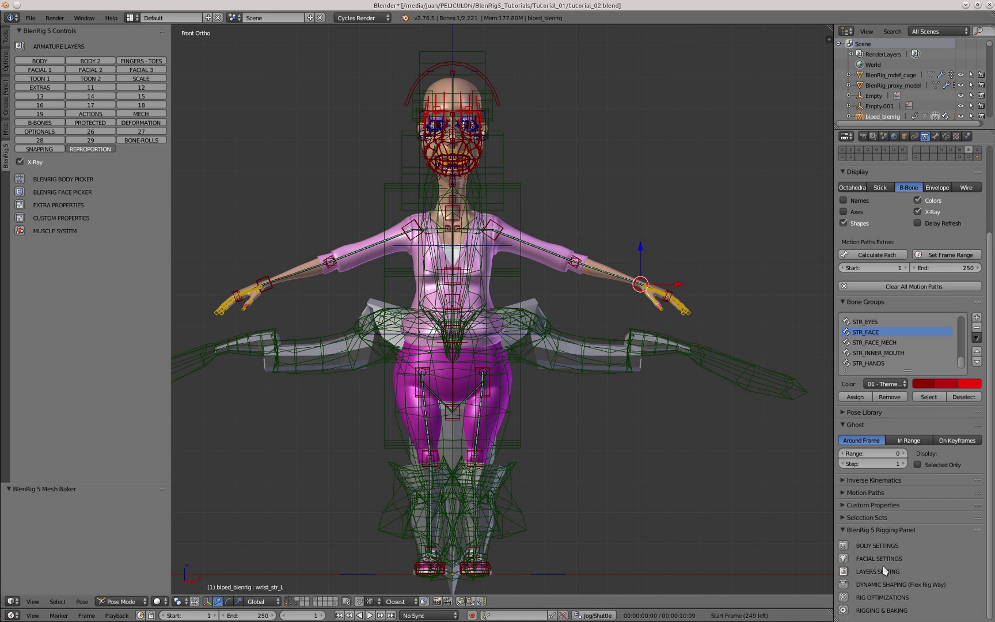
scroll(890, 580, "down", 6)
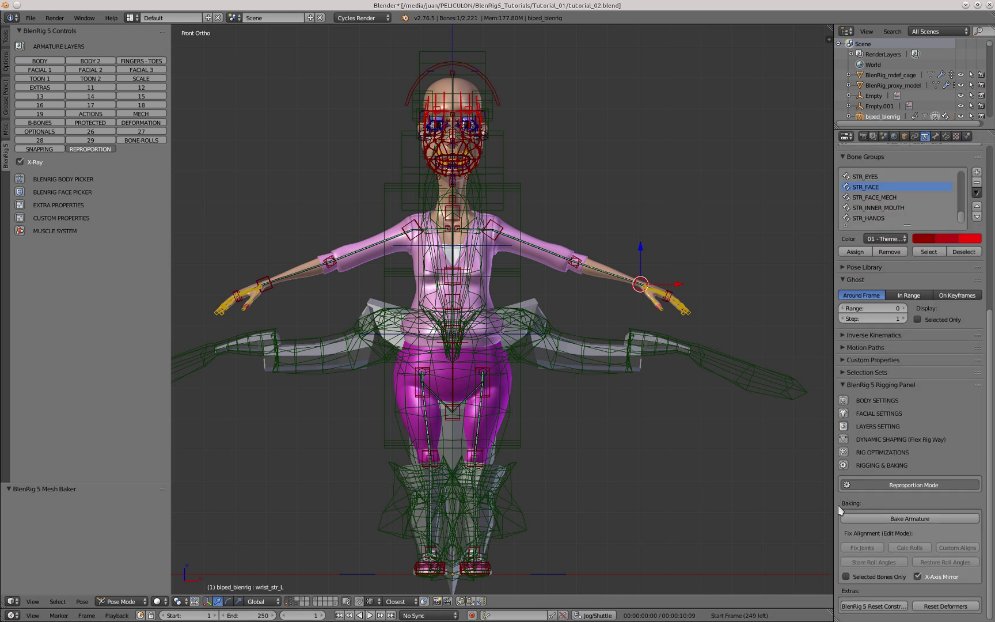
scroll(566, 366, "down", 2)
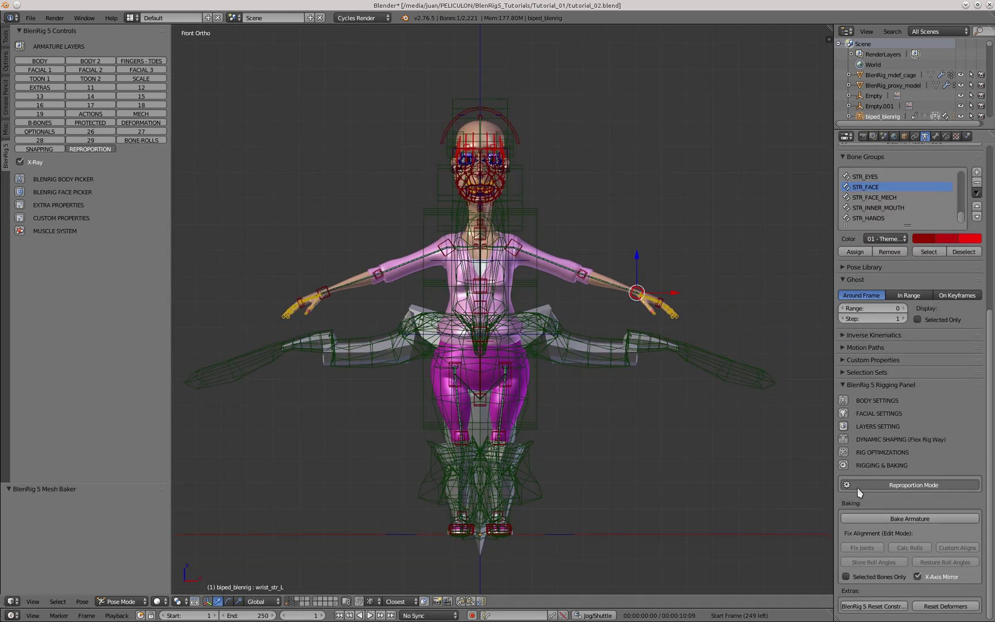
left_click(887, 519)
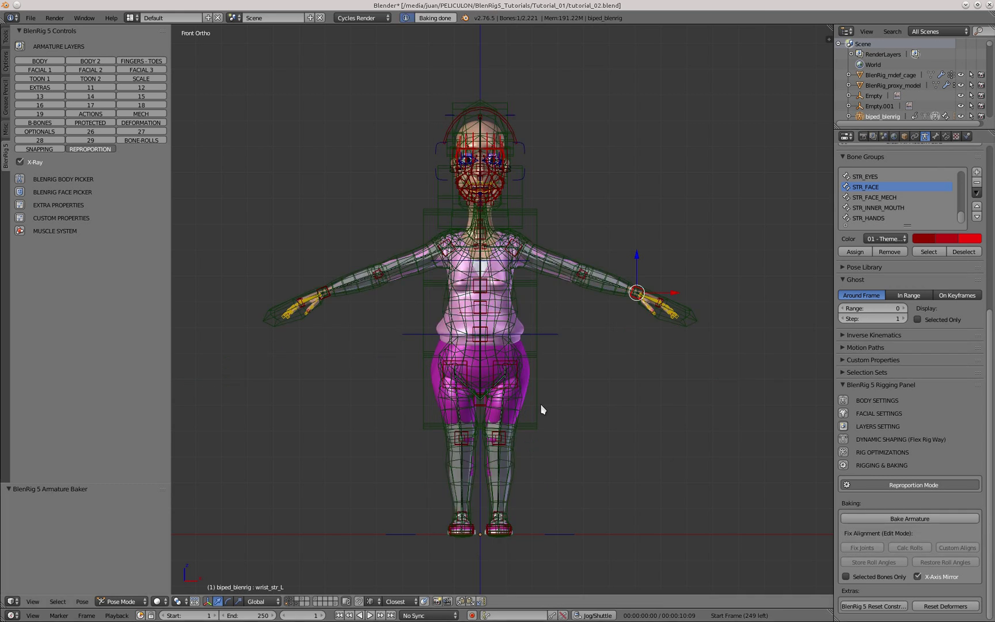
Examine the baked mesh deform cage and the body lattice around the character from angled and front views
right_click(604, 270)
middle_click_drag(605, 271, 625, 330)
key("KP_1")
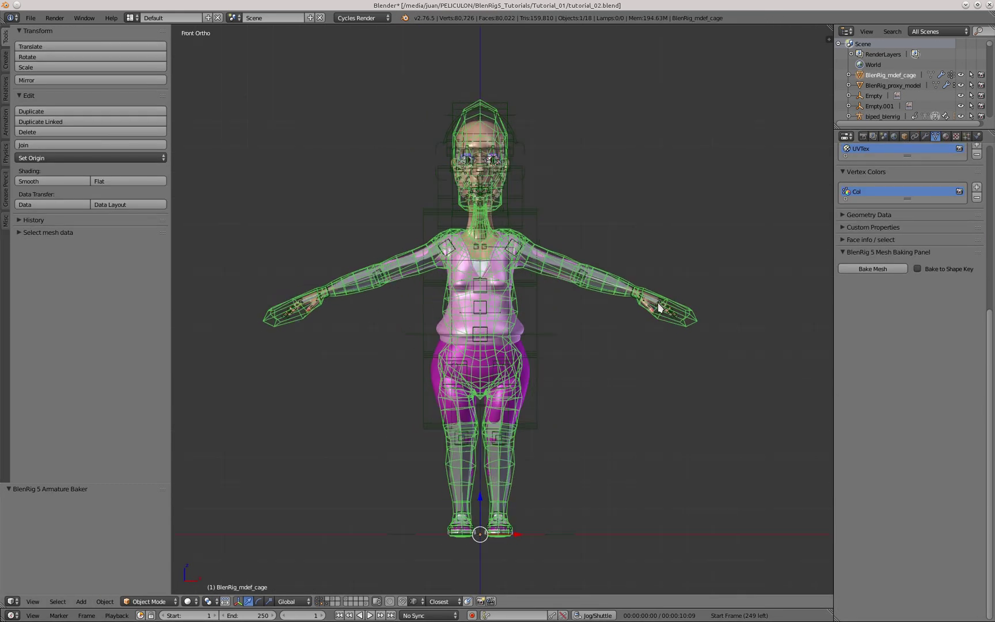
right_click(523, 280)
middle_click_drag(535, 295, 508, 236)
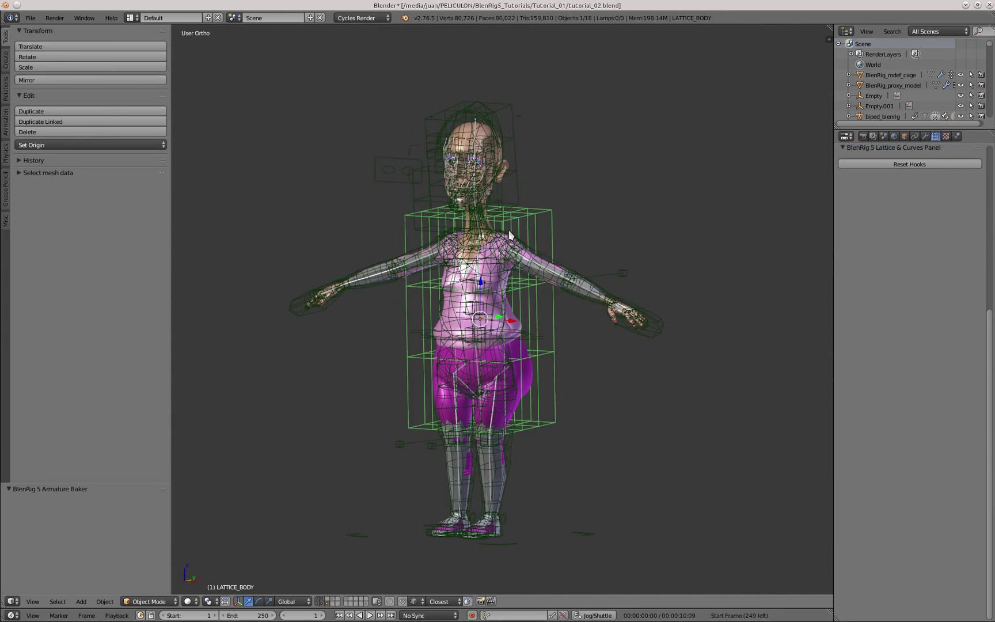
middle_click_drag(595, 266, 556, 323)
key("KP_1")
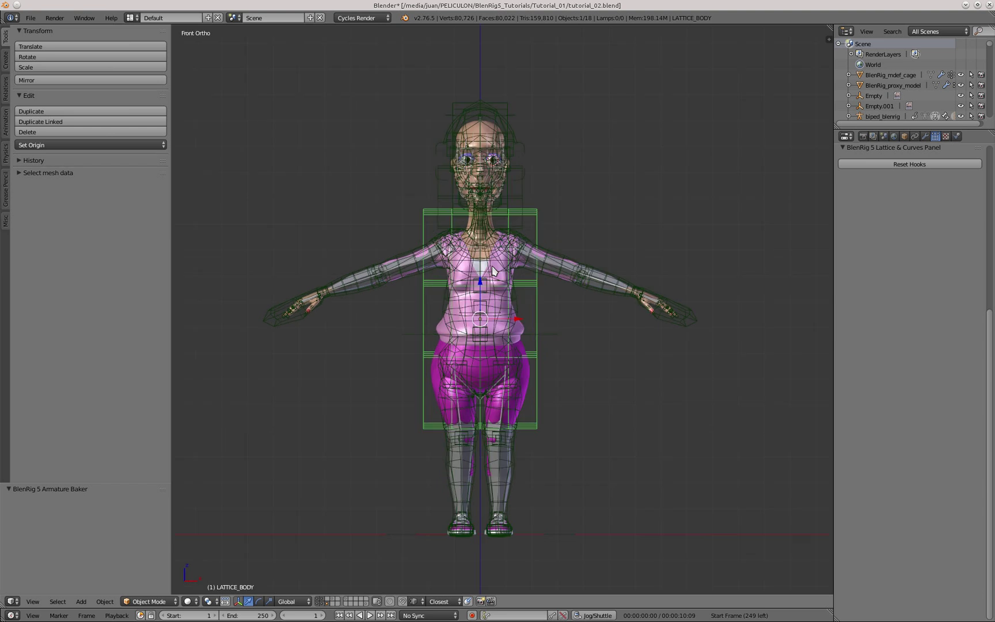
Enter Edit Mode on the biped_blenrig armature, set its bone display to Stick, and deselect all bones
right_click(588, 270)
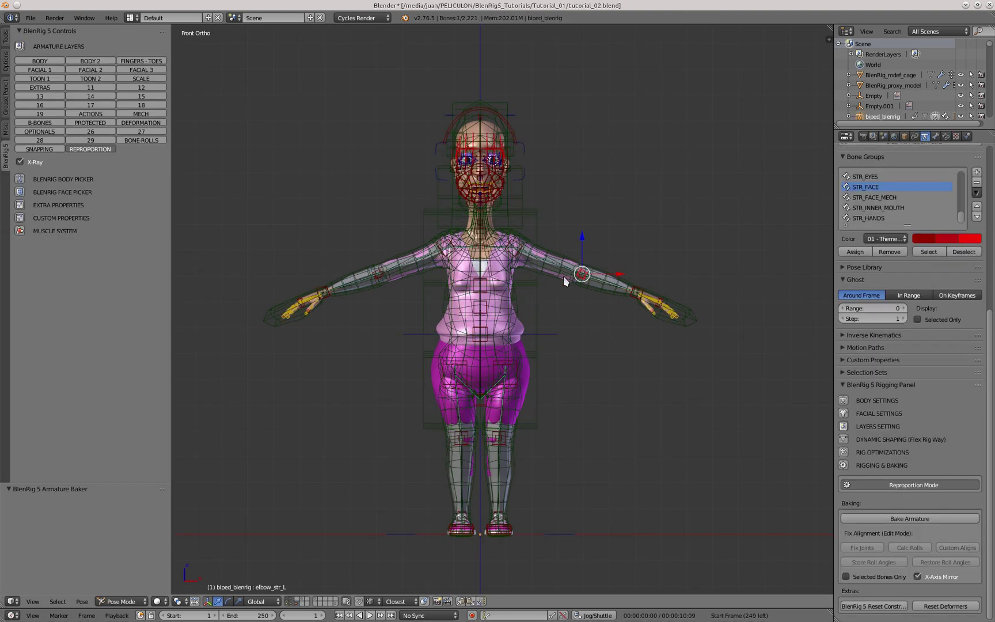
key("Tab")
key("a")
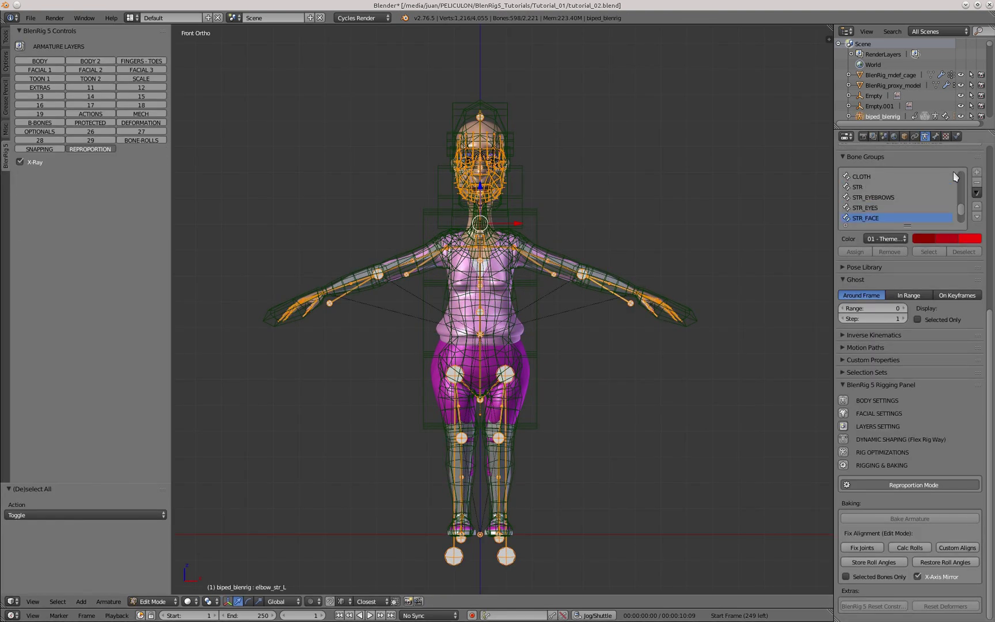
scroll(879, 252, "up", 10)
left_click(881, 293)
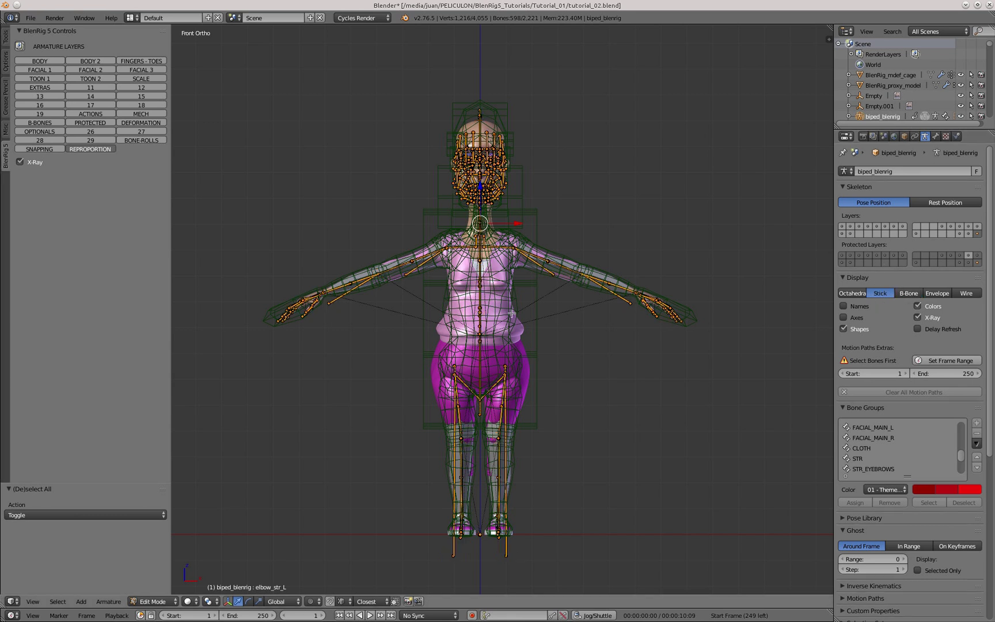
key("a")
Compare the armature's stick bones in Edit Mode and Pose Mode, finishing in Edit Mode
middle_click_drag(533, 331, 499, 317)
key("KP_1")
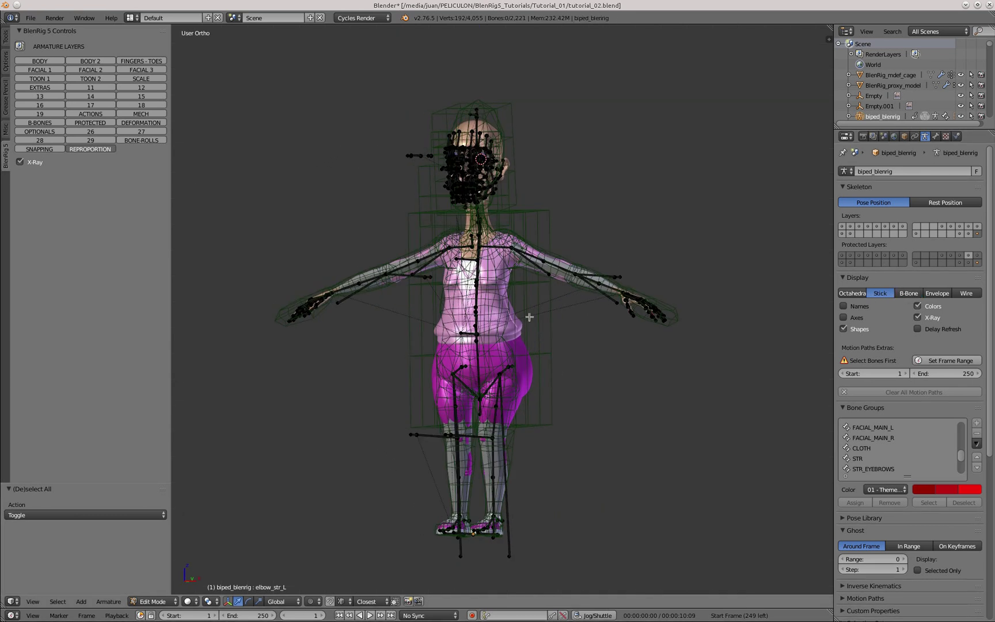
key("ctrl+Tab")
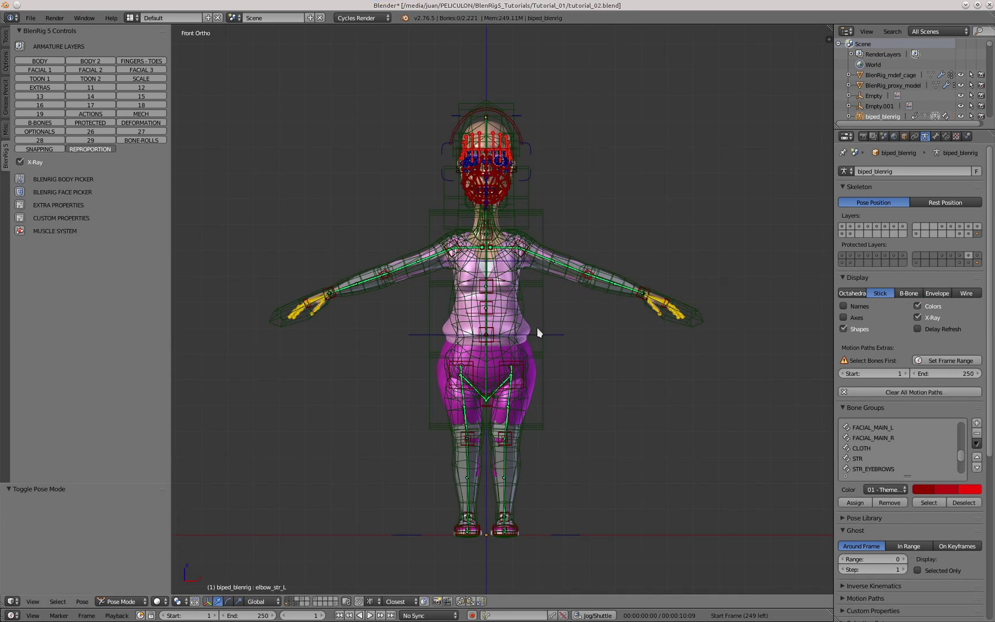
scroll(564, 321, "down", 1)
scroll(564, 321, "up", 1)
middle_click_drag(588, 376, 583, 370, "shift")
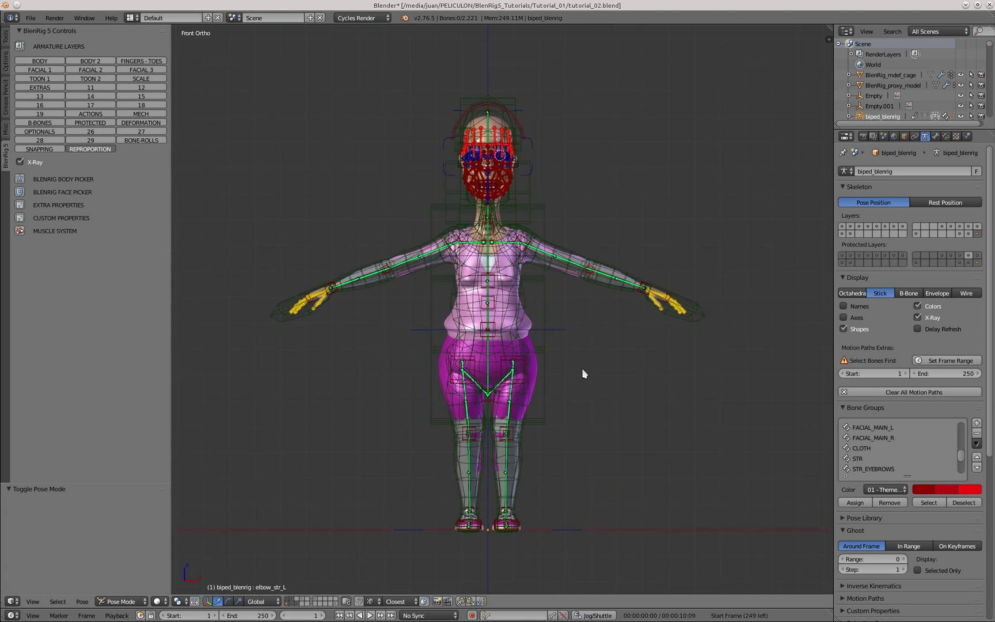
key("Tab")
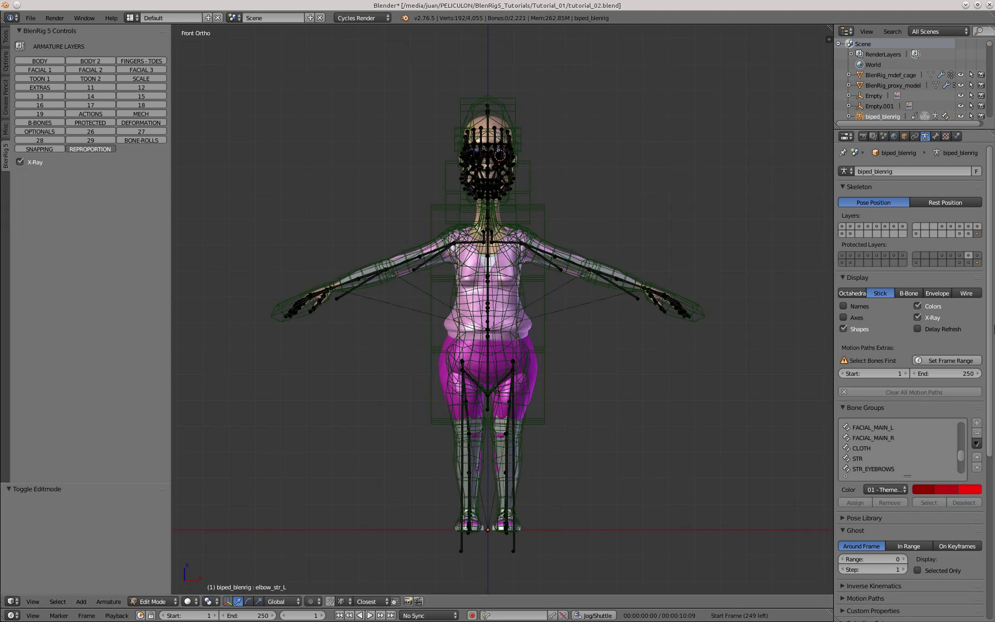
Show all armature layers and examine the alignment of the bones at the knee joint up close
scroll(910, 345, "down", 7)
scroll(993, 385, "down", 2)
middle_click_drag(591, 418, 579, 396, "shift")
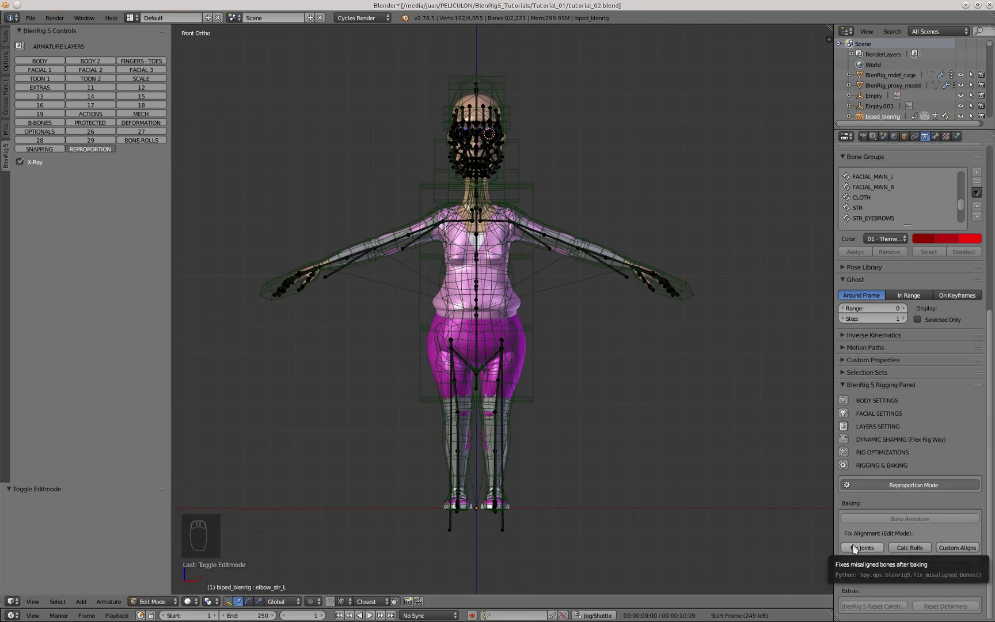
middle_click_drag(493, 413, 464, 427)
scroll(493, 353, "up", 15)
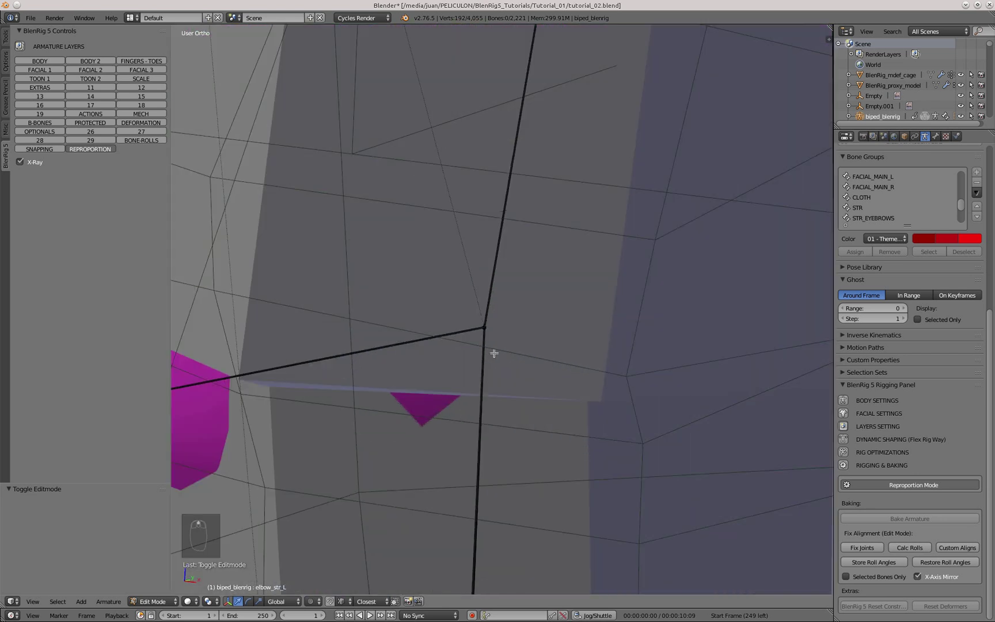
scroll(958, 259, "up", 12)
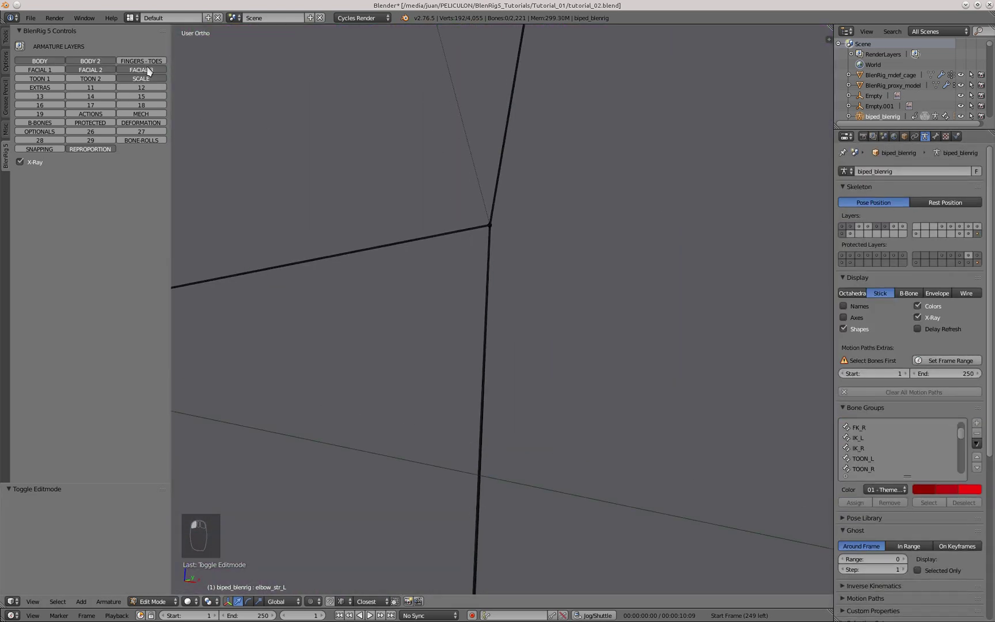
left_click(90, 104)
middle_click_drag(489, 227, 470, 225)
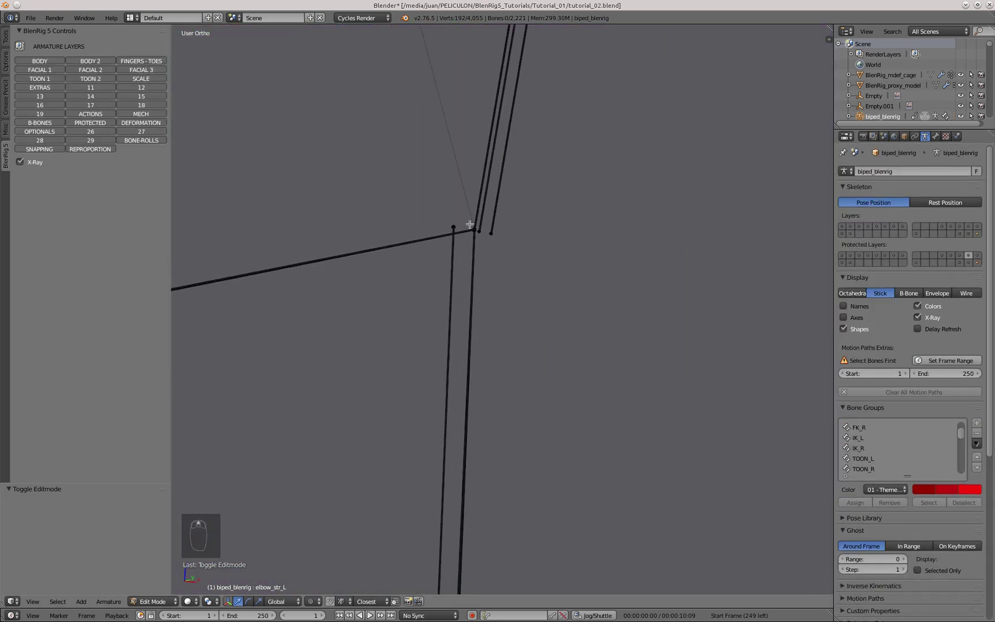
Leave only the Reproportion armature layer visible with no bones selected, and run Fix Joints on the armature
scroll(453, 269, "down", 14)
key("KP_1")
key("a")
key("a")
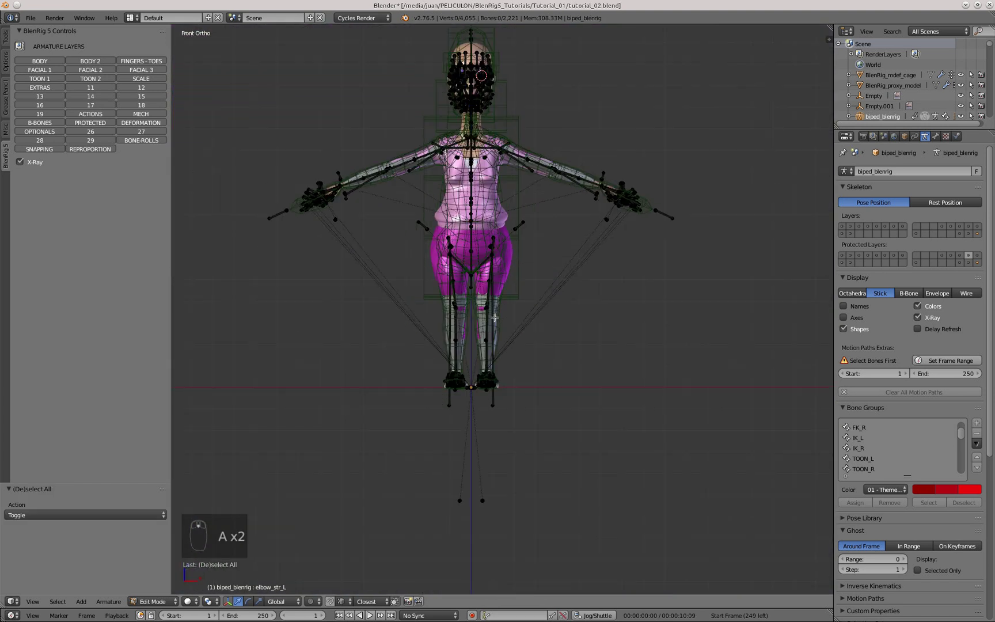
middle_click_drag(460, 288, 463, 319, "shift")
left_click(978, 233)
scroll(911, 432, "down", 10)
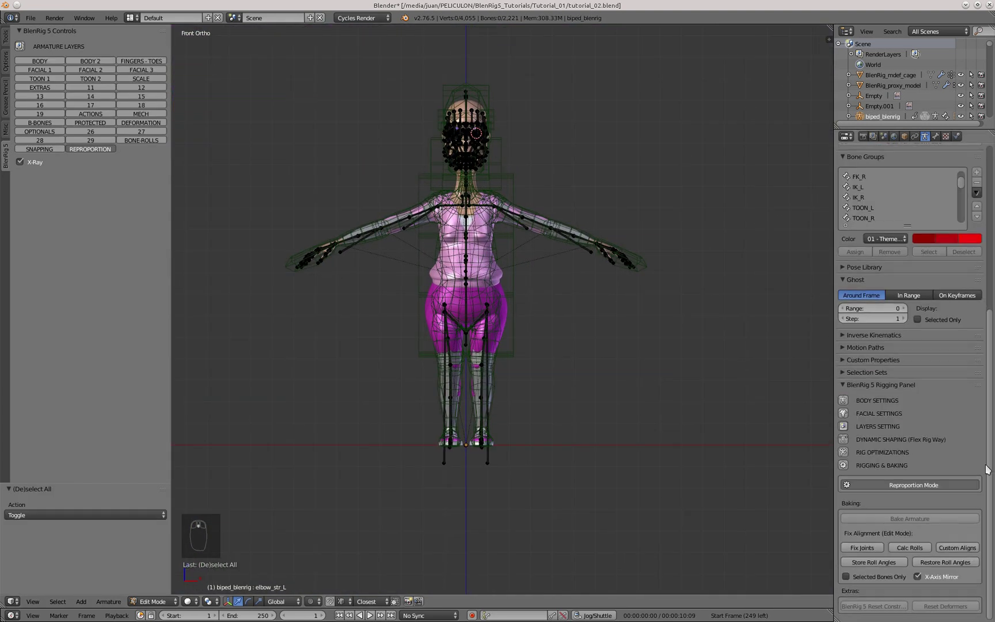
left_click(853, 548)
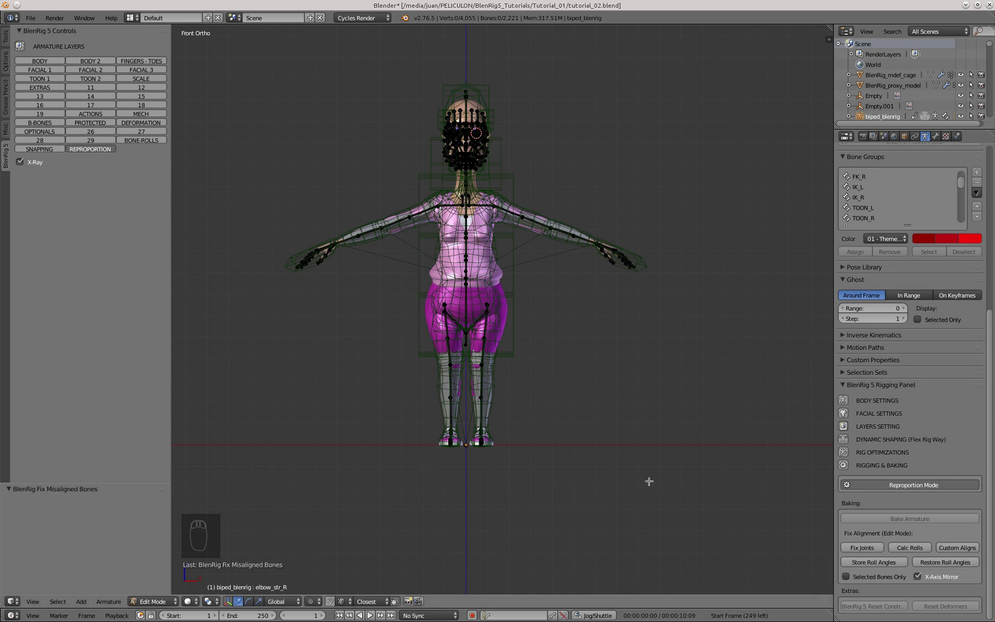
Show all armature layers to inspect the knee joint's bone alignment up close, ending in front view with only the Reproportion layer visible
middle_click_drag(495, 176, 457, 181)
scroll(882, 288, "up", 10)
mouse_move(842, 226)
left_mouse_down("shift")
mouse_move(977, 226)
mouse_move(842, 234)
left_mouse_up("shift")
scroll(489, 421, "up", 10)
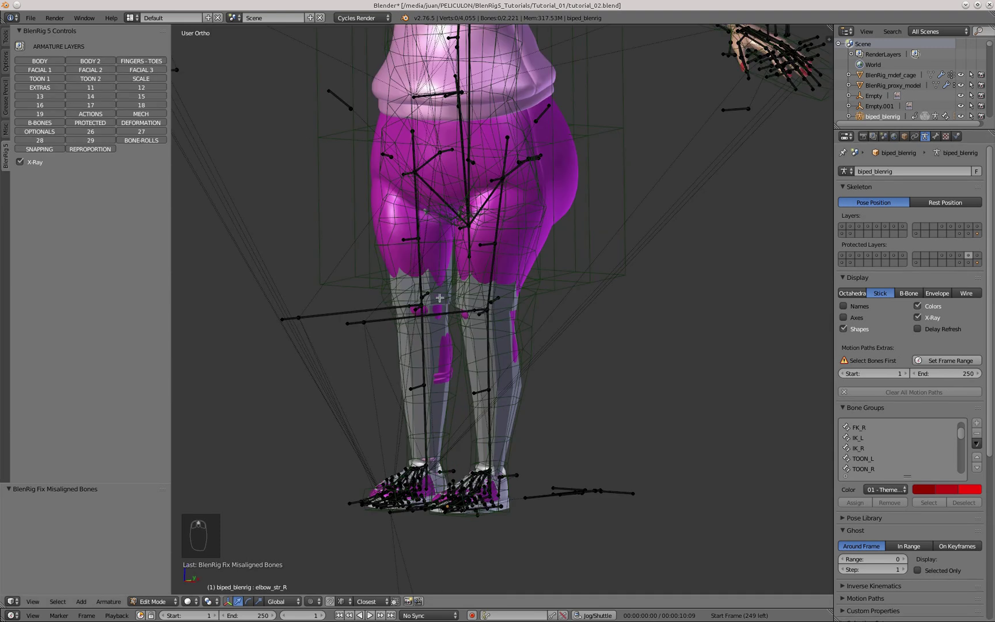
scroll(520, 302, "down", 7)
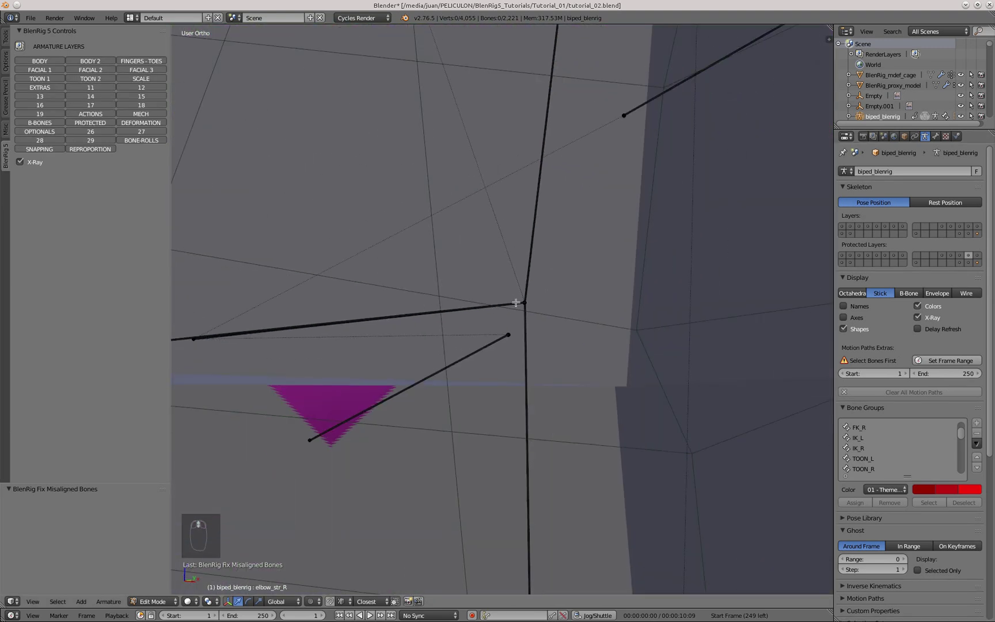
scroll(514, 295, "down", 10)
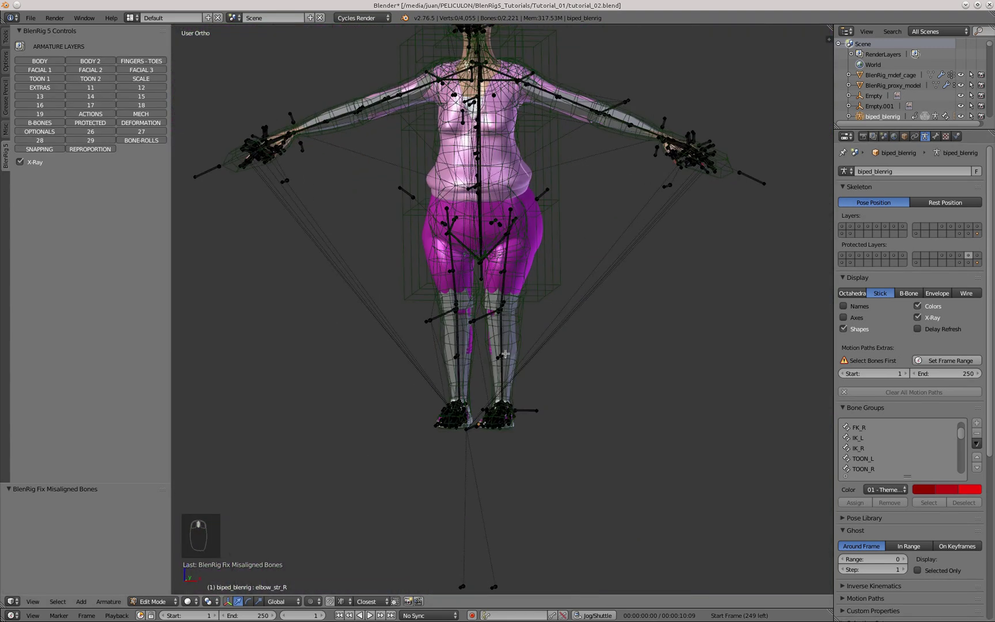
key("KP_1")
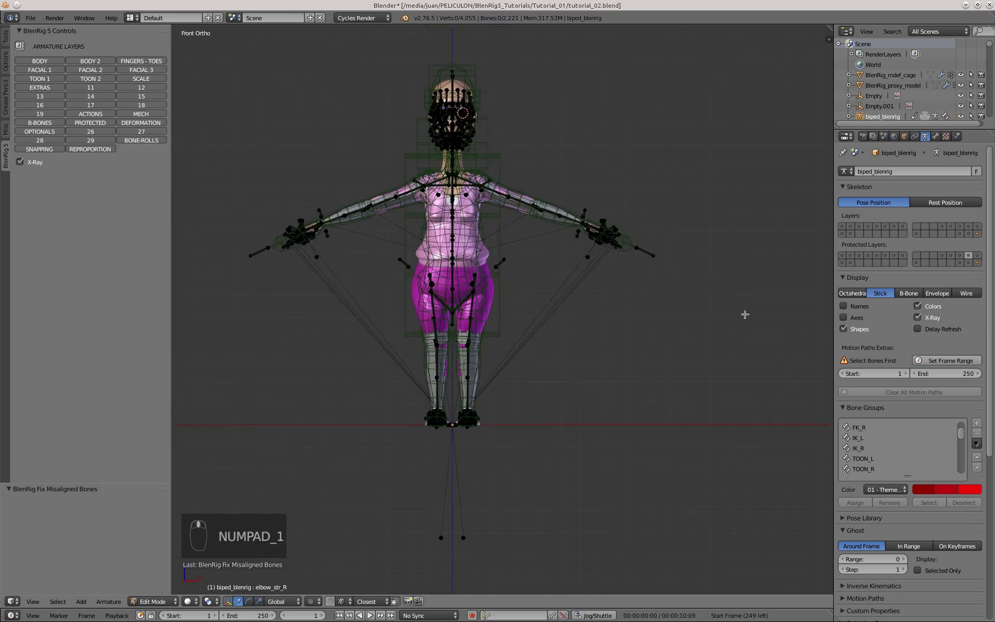
scroll(922, 242, "down", 8)
scroll(882, 186, "up", 8)
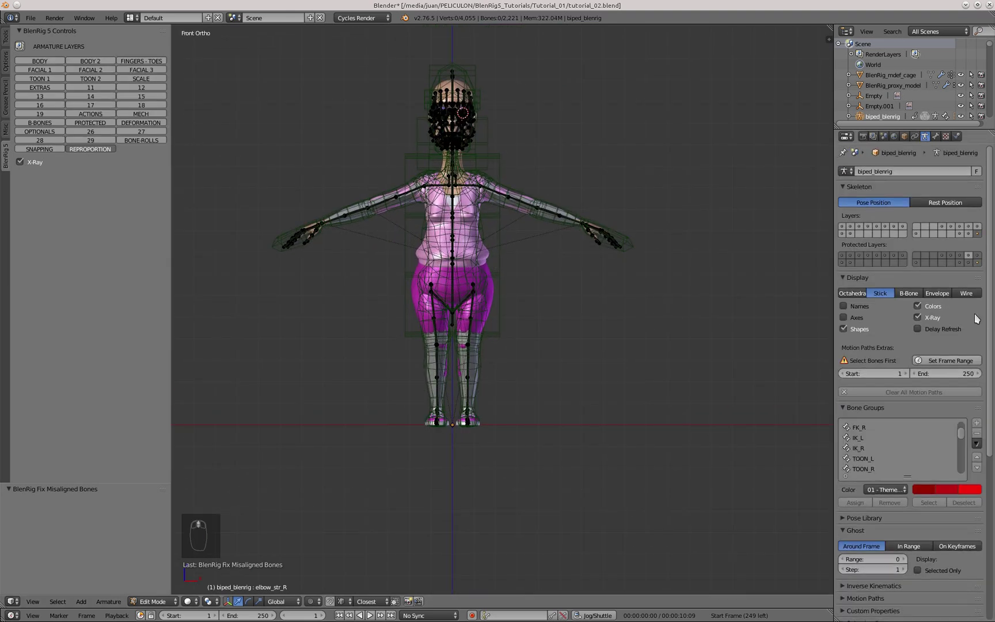
Set the armature's bone display to Octahedral and run Calc Rolls on the bones of the Reproportion layer
left_click(852, 294)
scroll(462, 245, "up", 3)
scroll(951, 369, "down", 10)
scroll(461, 261, "down", 3)
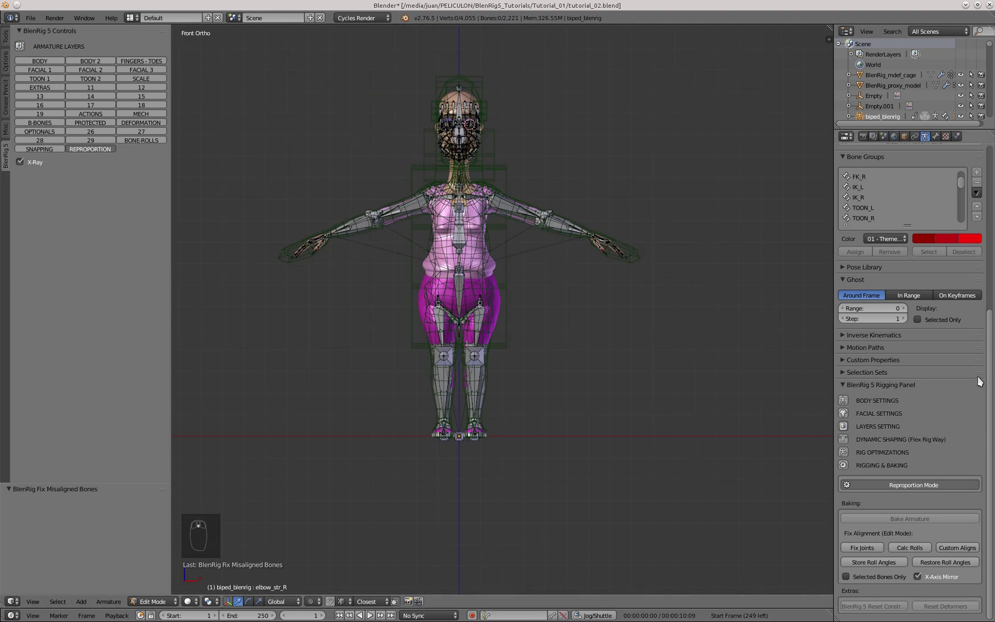
scroll(500, 198, "up", 10)
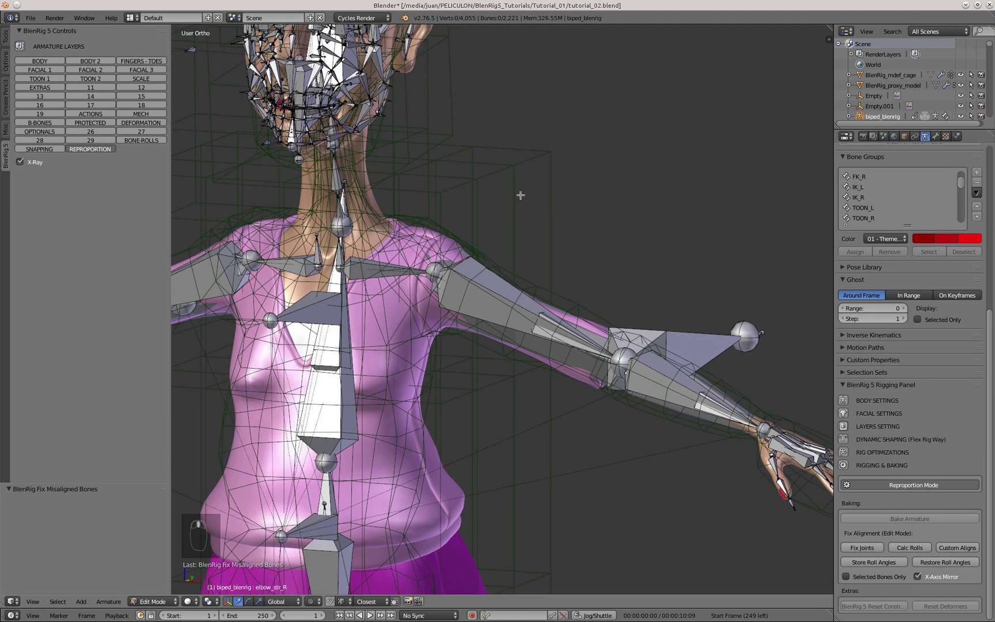
scroll(463, 235, "down", 12)
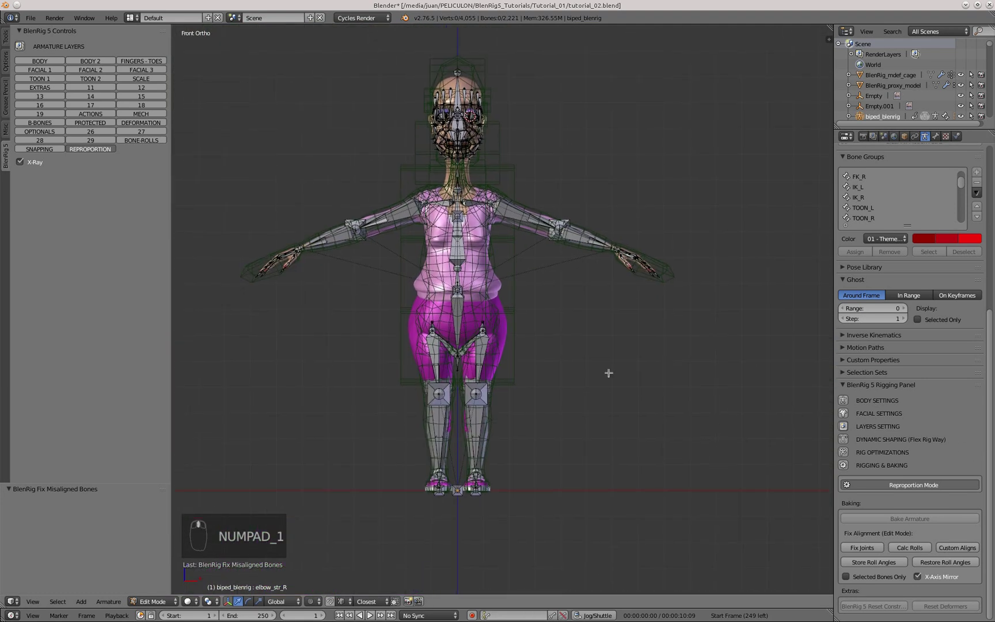
left_click(914, 548)
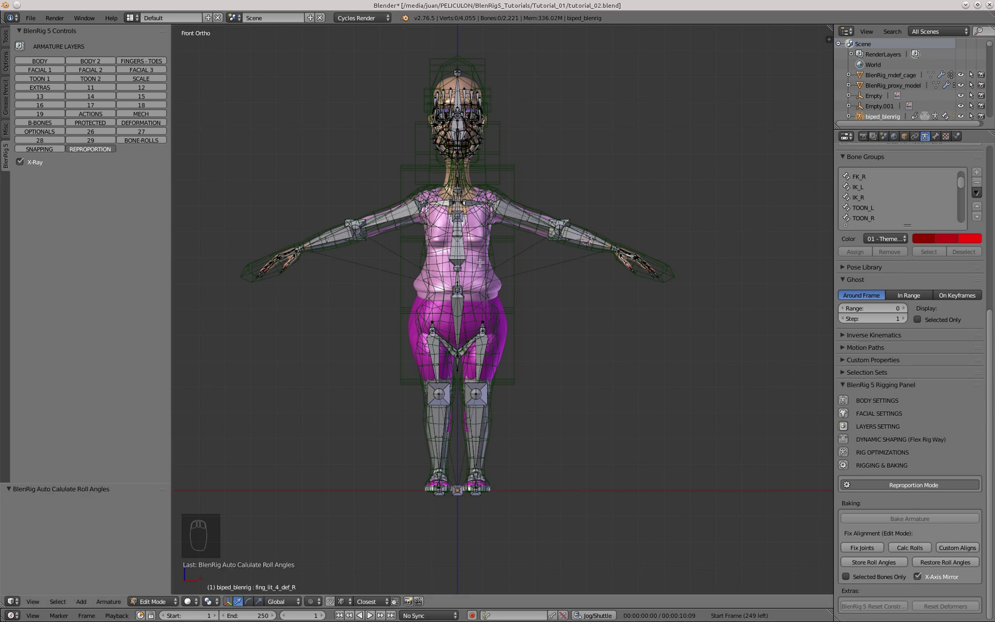
Switch the armature to show only the Bone-Rolls layer in front view
scroll(479, 263, "up", 5)
scroll(489, 288, "down", 3)
scroll(490, 321, "up", 3)
middle_click_drag(511, 311, 536, 326)
key("KP_1")
scroll(500, 260, "up", 2)
scroll(493, 260, "down", 5)
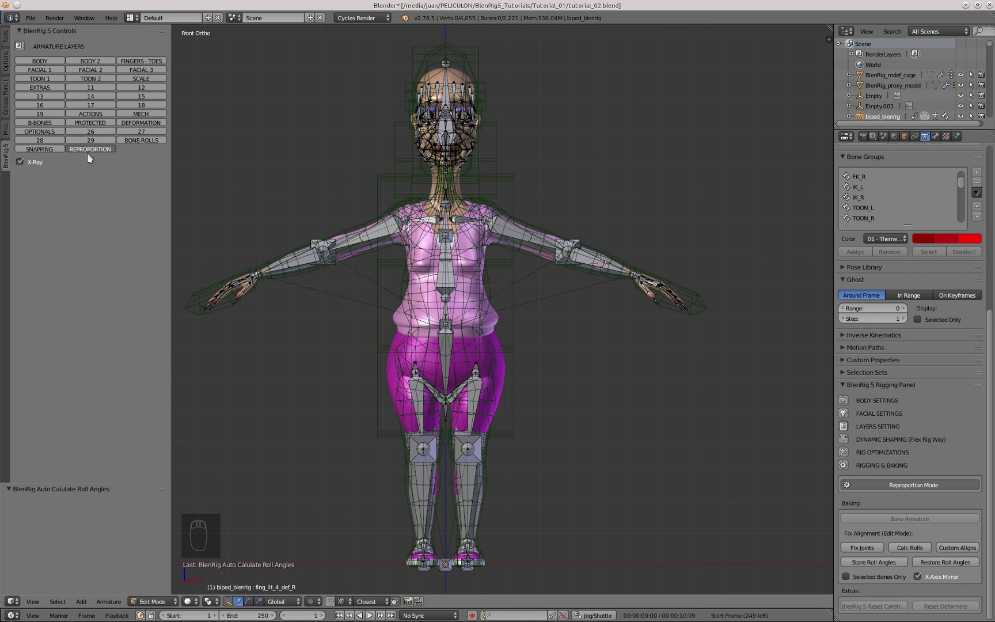
left_click(139, 142)
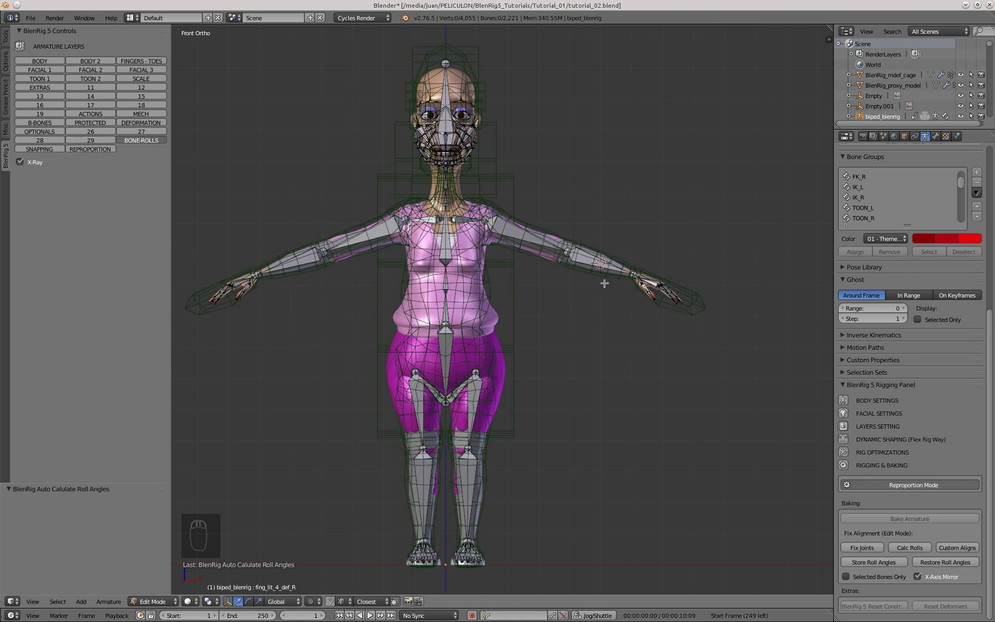
Examine the bone roll orientations along the body, arms, legs and face from several angles, selecting the left thigh bone for reference
scroll(604, 267, "up", 6)
middle_click_drag(584, 300, 565, 304)
scroll(565, 304, "down", 6)
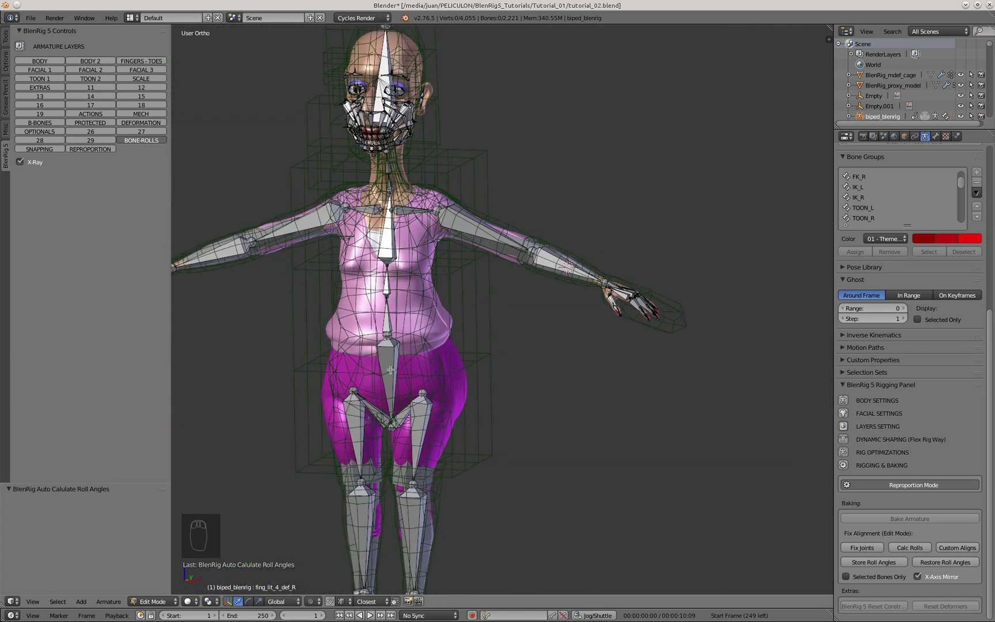
key("KP_1")
scroll(450, 348, "down", 4)
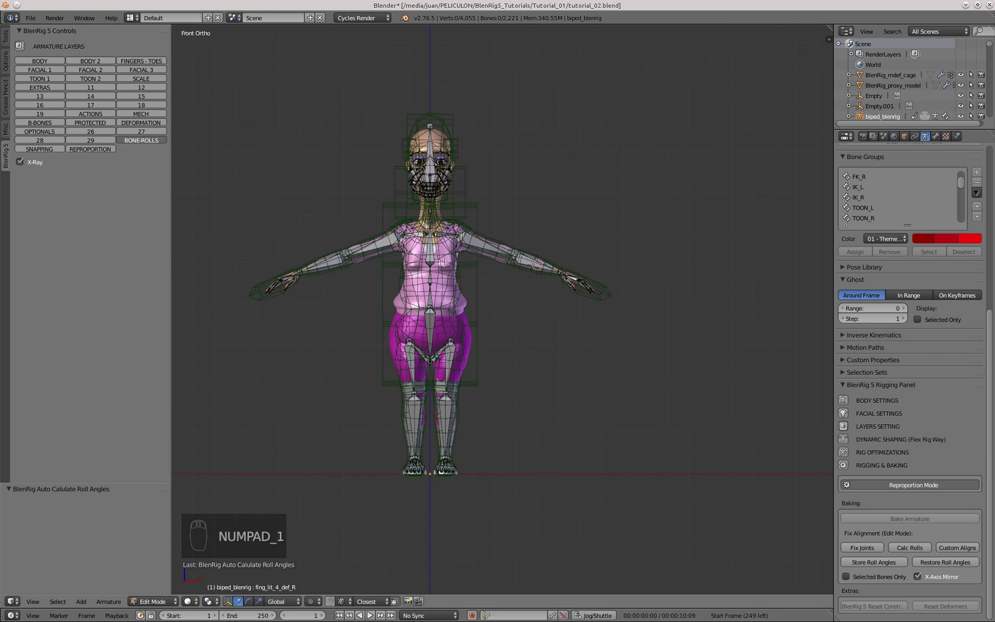
scroll(518, 396, "up", 2)
middle_click_drag(535, 394, 548, 331)
scroll(620, 231, "up", 6)
scroll(580, 337, "down", 5)
middle_click_drag(609, 259, 579, 361)
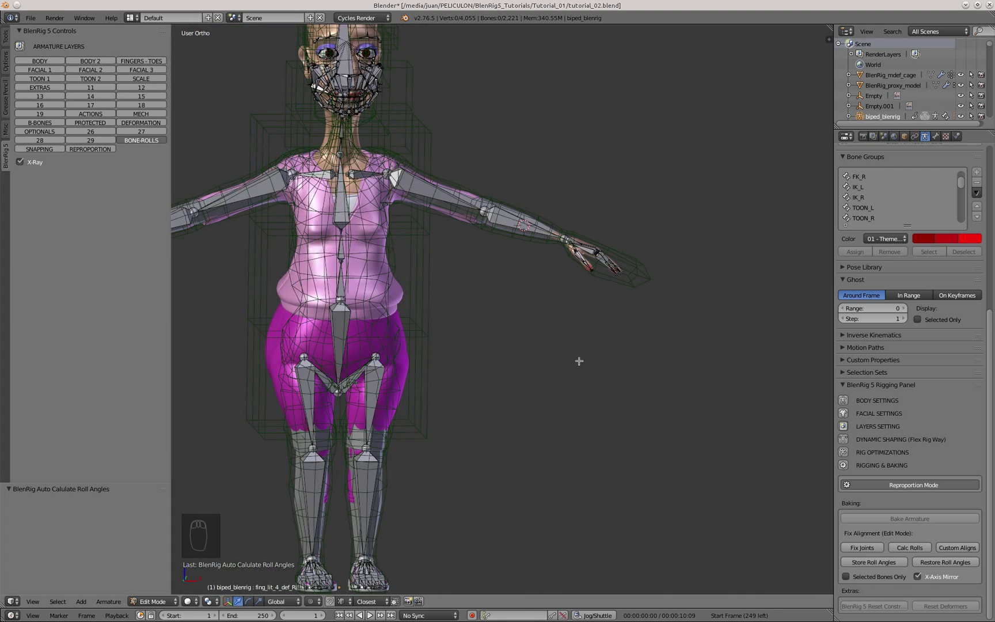
scroll(579, 361, "down", 2)
key("KP_1")
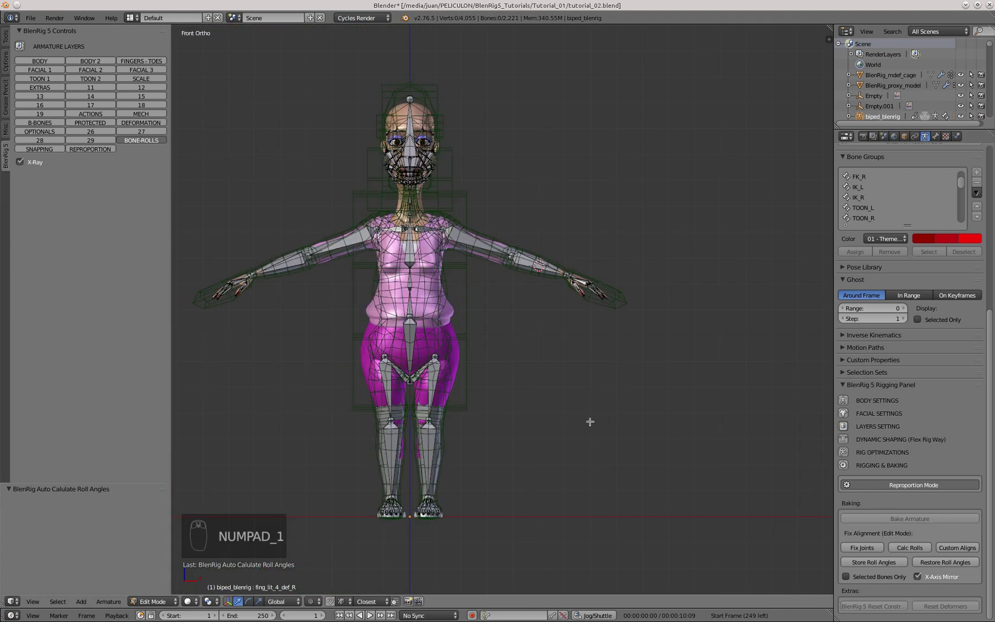
scroll(553, 288, "up", 2)
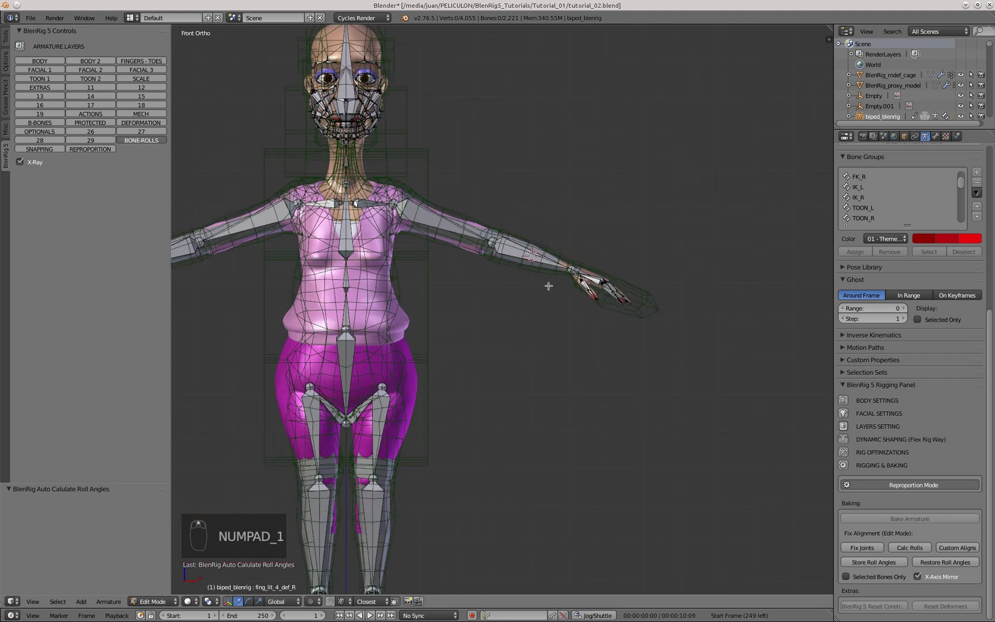
scroll(548, 286, "down", 3)
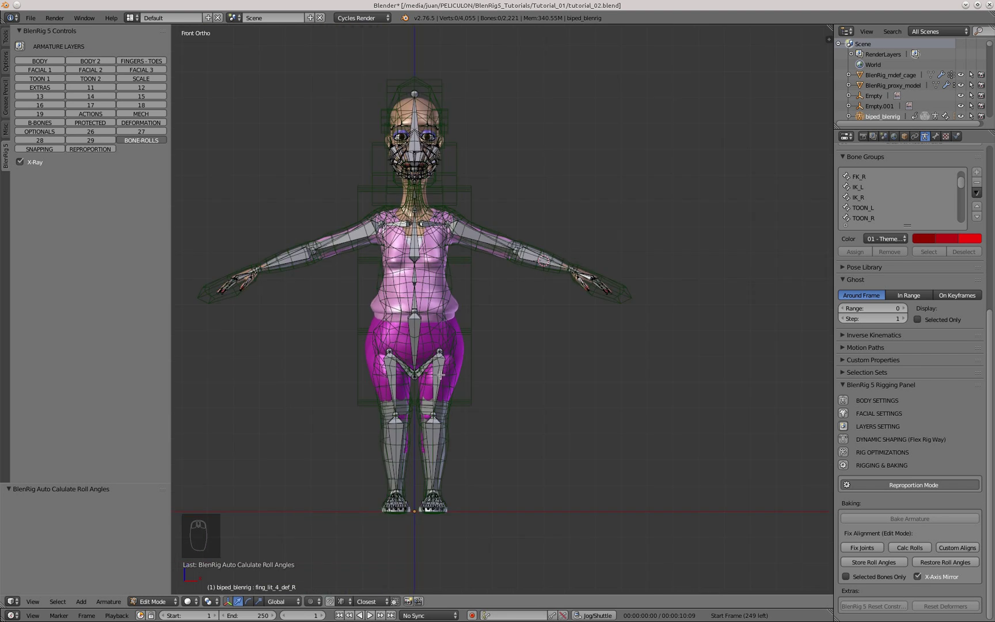
middle_click_drag(483, 385, 425, 411)
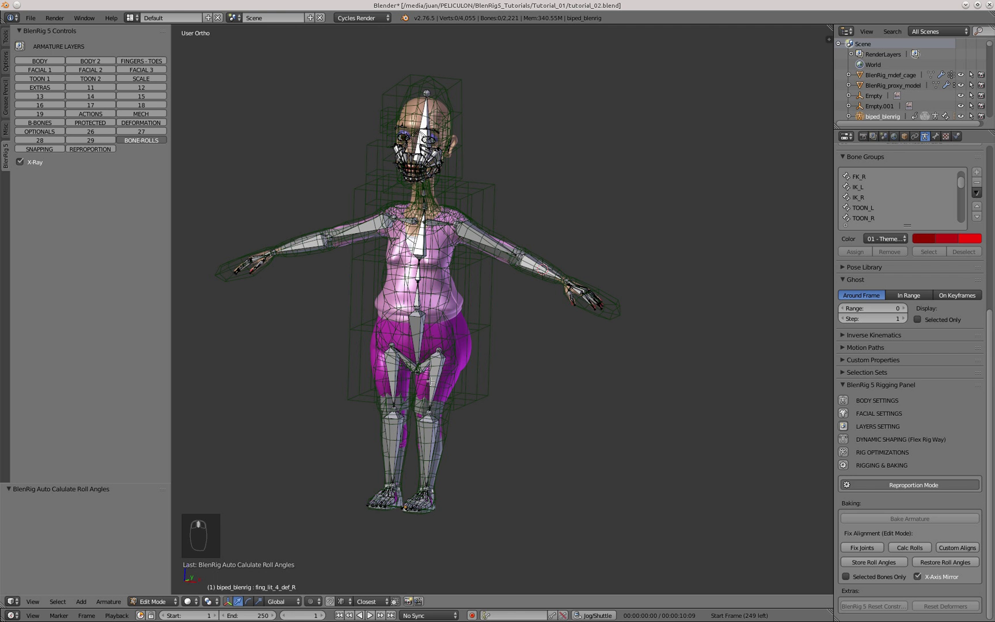
scroll(438, 374, "up", 2)
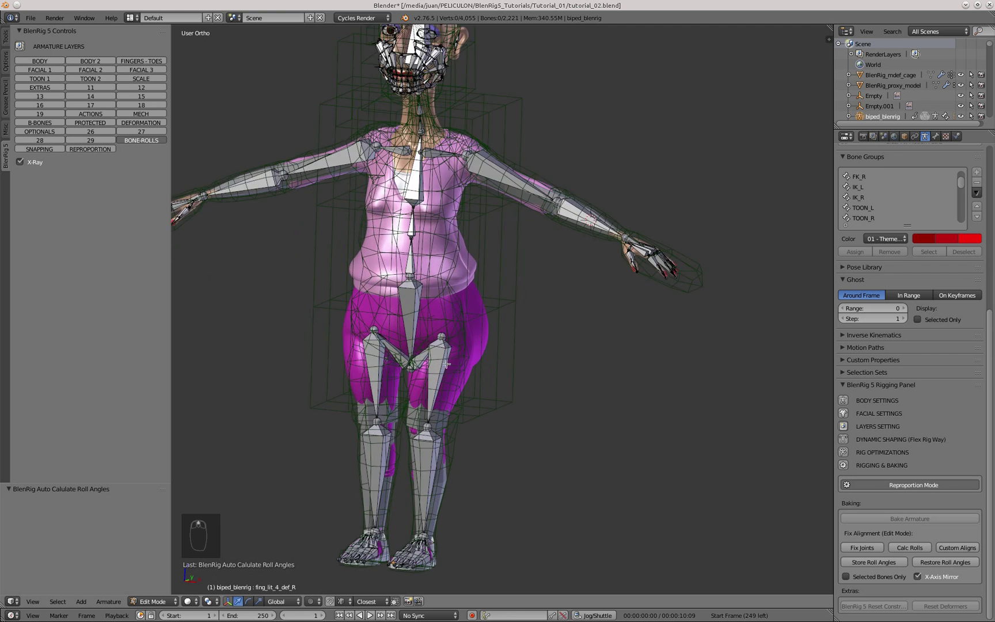
right_click(447, 364)
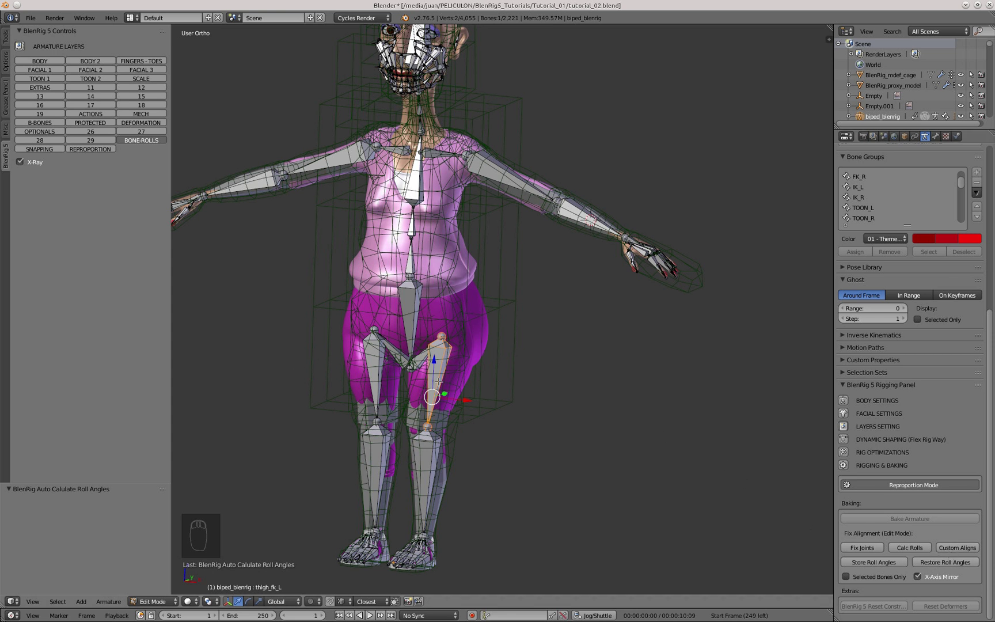
middle_click_drag(435, 424, 412, 371, "shift")
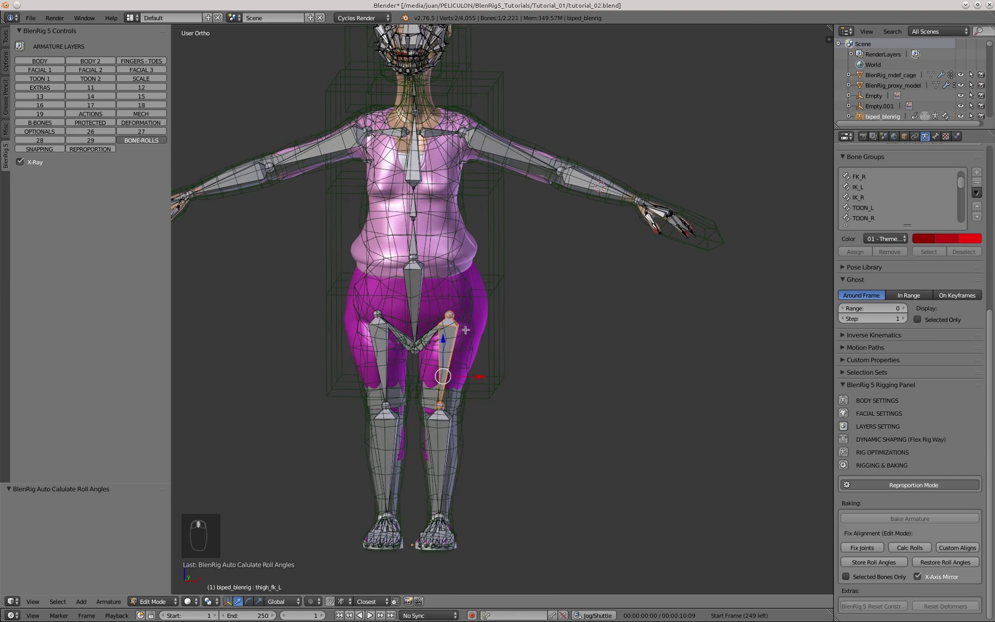
key("KP_1")
scroll(493, 63, "up", 8)
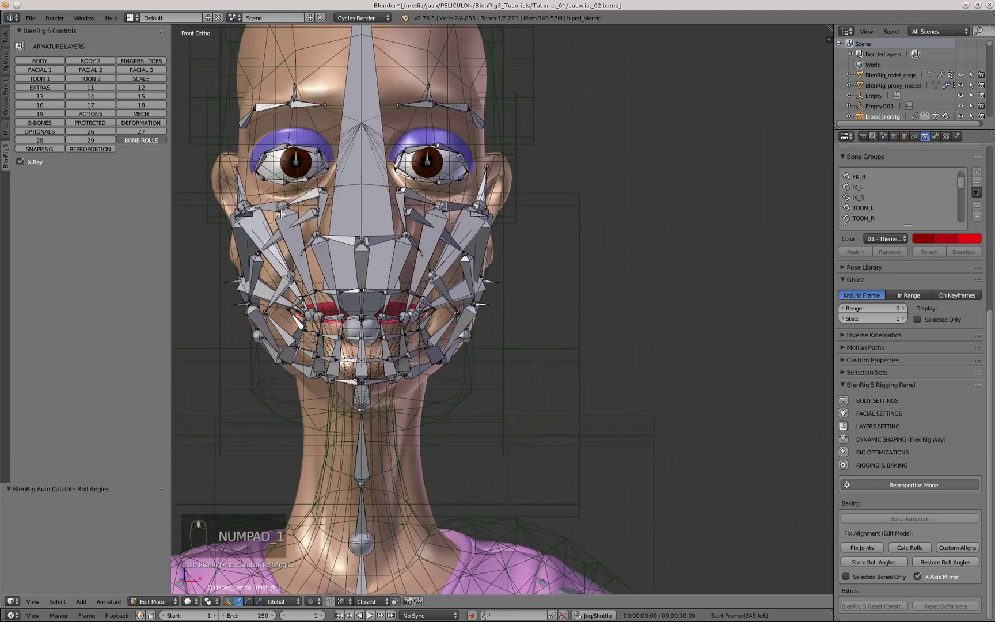
Roll the left thumb control bone by -0.336 so that it lines up with the thumbnail
key("KP_3")
key("KP_1")
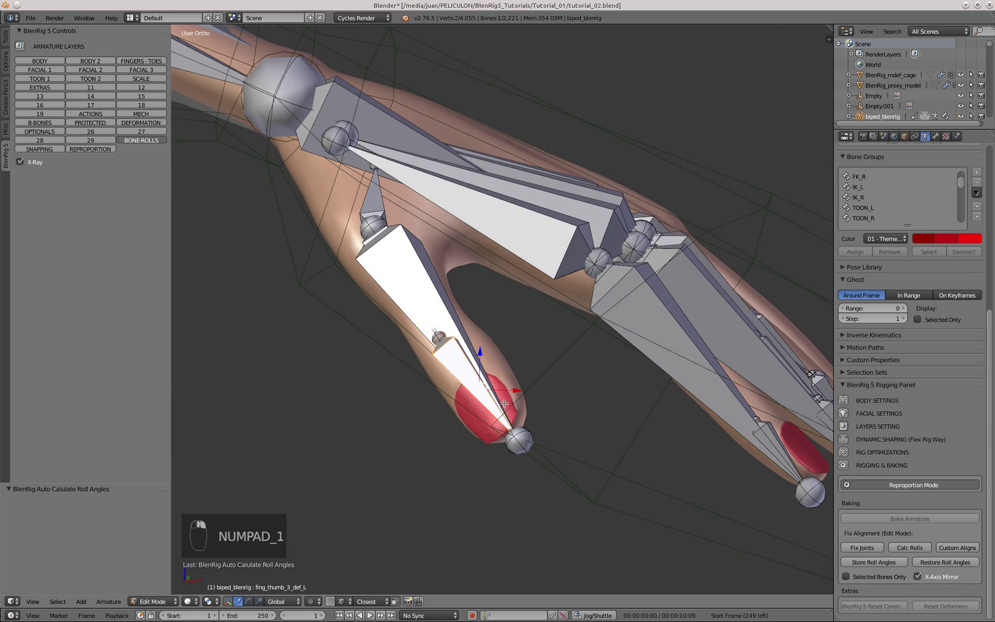
middle_click_drag(438, 300, 425, 239)
scroll(426, 238, "up", 5)
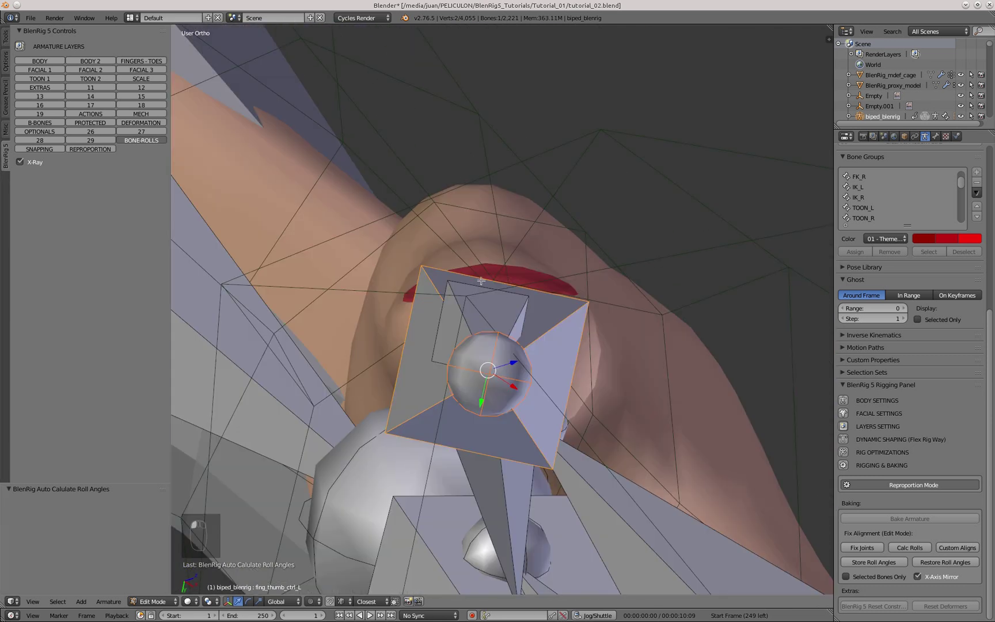
key("ctrl+r")
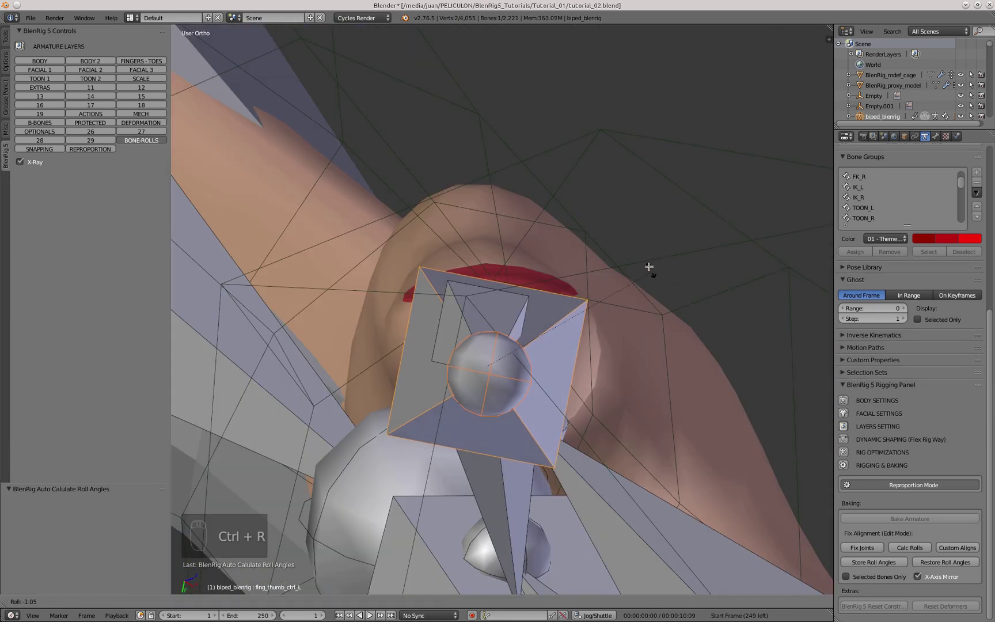
left_click(626, 212)
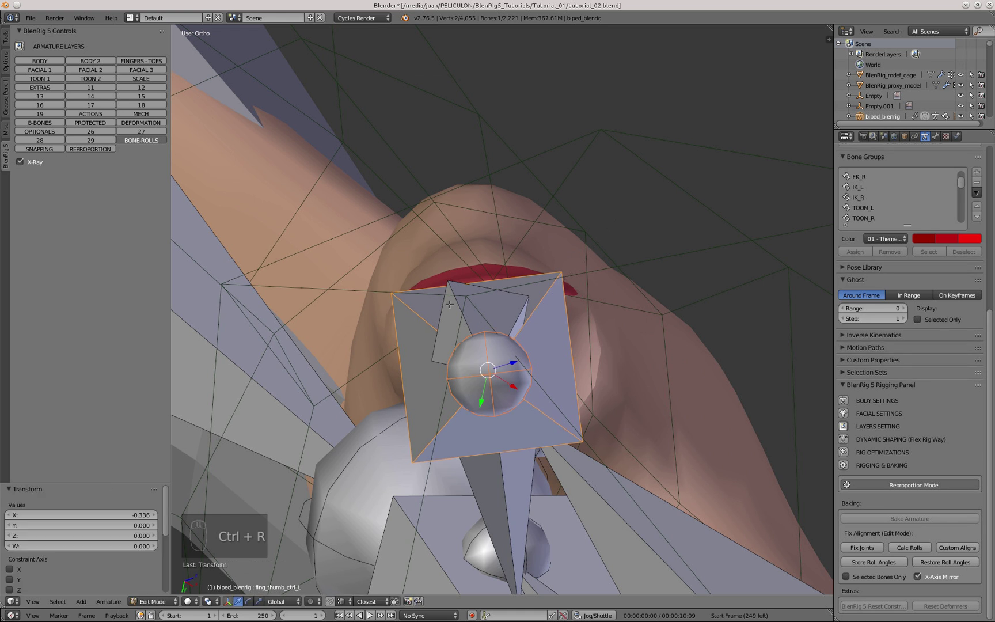
Recalculate the roll of the left thumb's two deform bones using the thumb control bone as the Active Bone
scroll(448, 300, "up", 1)
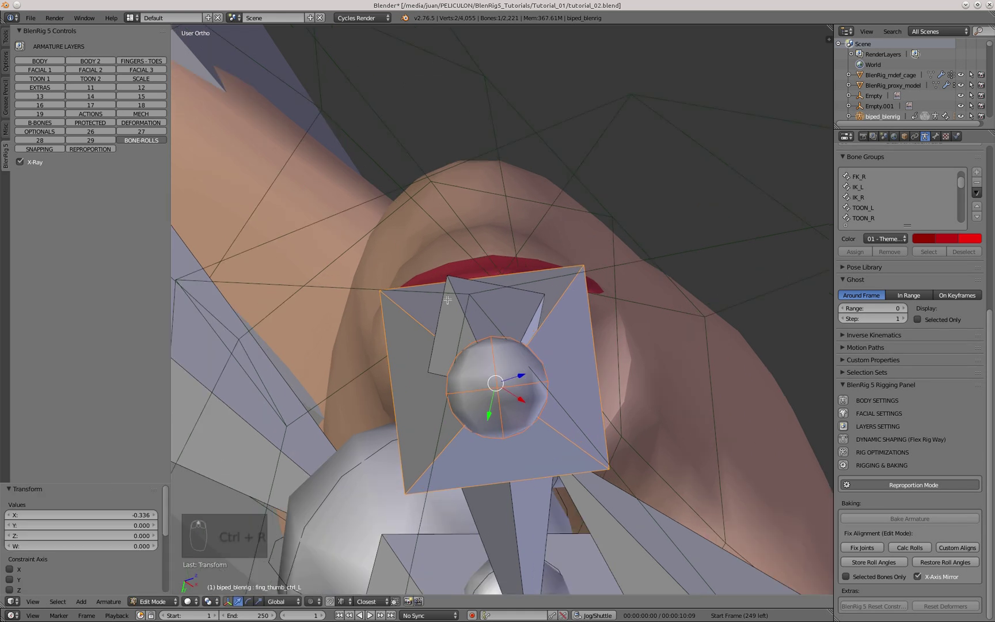
middle_click_drag(448, 300, 437, 150)
key("z")
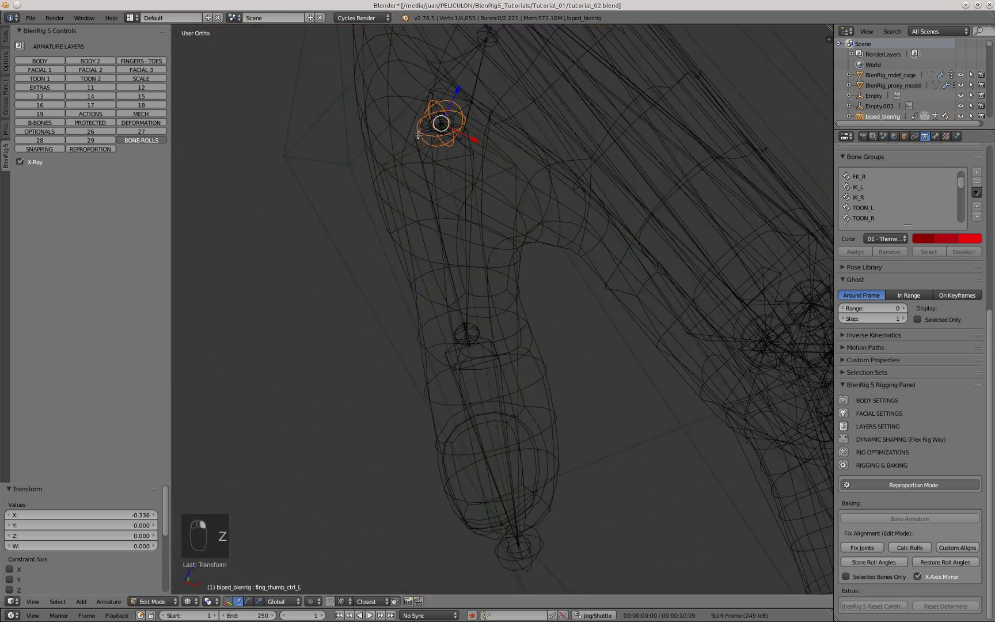
scroll(413, 150, "up", 2)
right_click(424, 174)
scroll(424, 174, "down", 3)
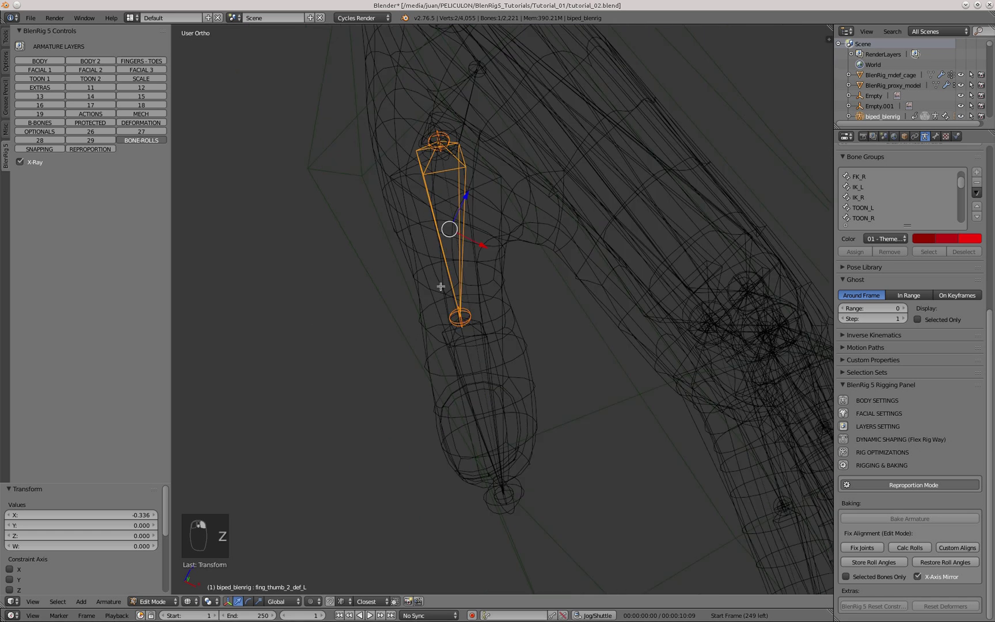
right_click(447, 341, "shift")
right_click(447, 341, "shift")
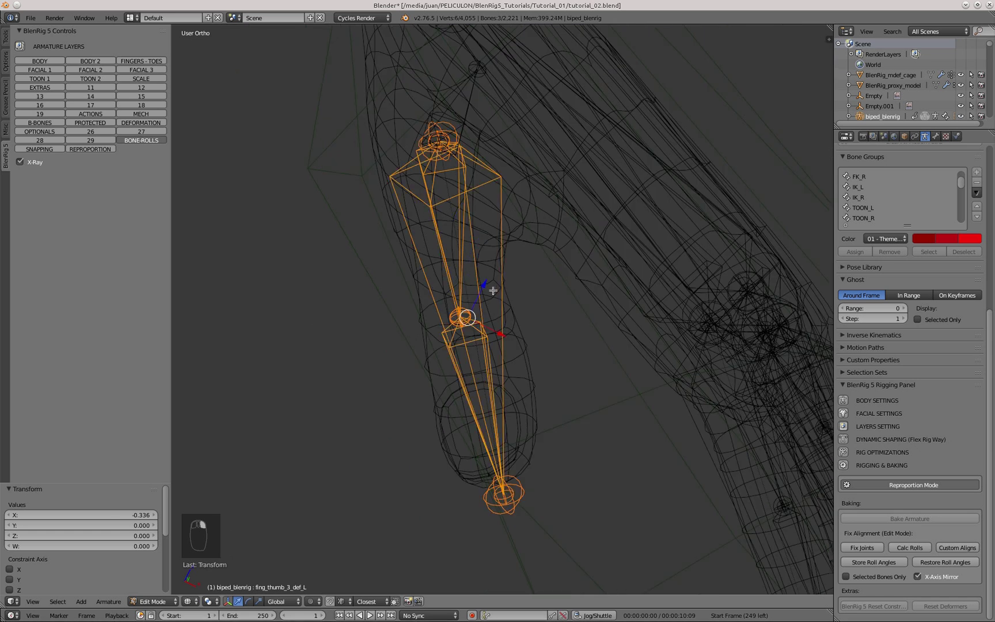
key("z")
middle_click_drag(502, 292, 485, 324)
key("ctrl+n")
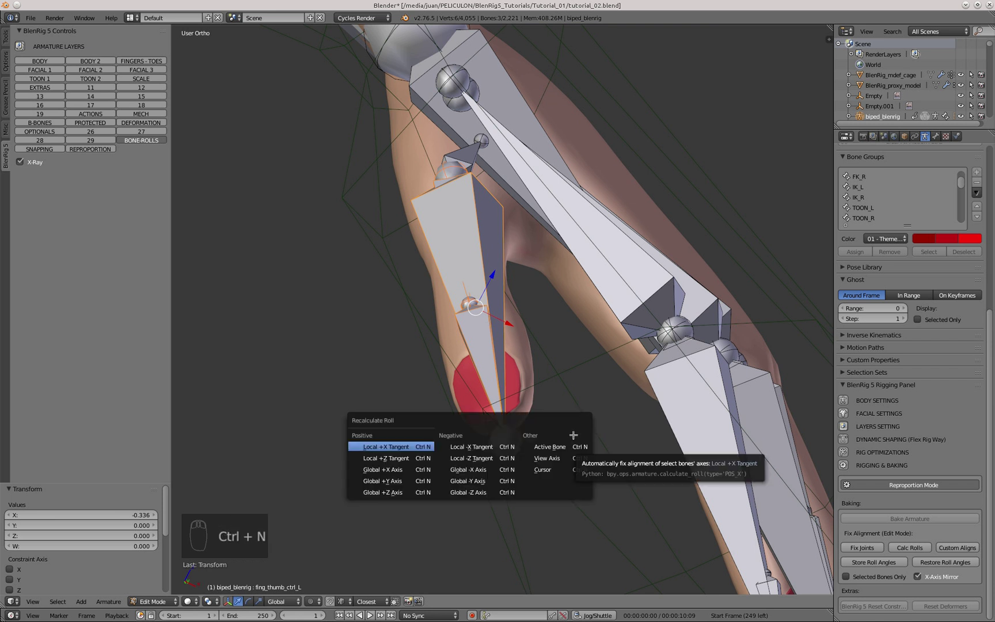
left_click(565, 446)
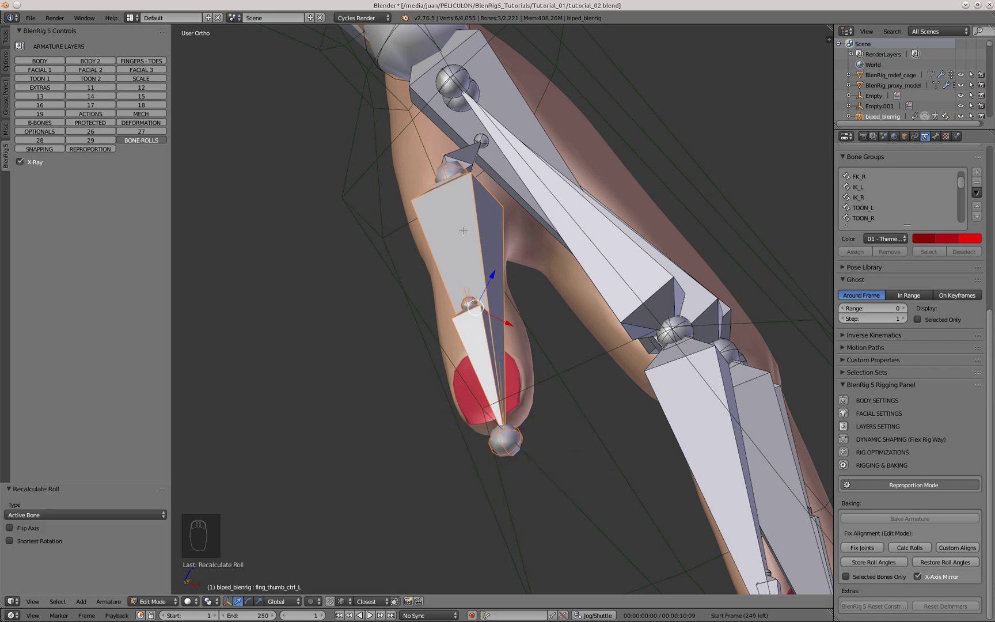
Roll the left little finger's control bone so that it lines up with the fingernail
right_click(494, 262)
middle_click_drag(494, 262, 829, 369)
scroll(520, 244, "down", 6)
scroll(513, 288, "up", 6)
scroll(864, 368, "up", 8)
scroll(502, 293, "up", 5)
middle_click_drag(502, 293, 518, 346)
scroll(518, 346, "down", 5)
right_click(522, 332)
key("ctrl+r")
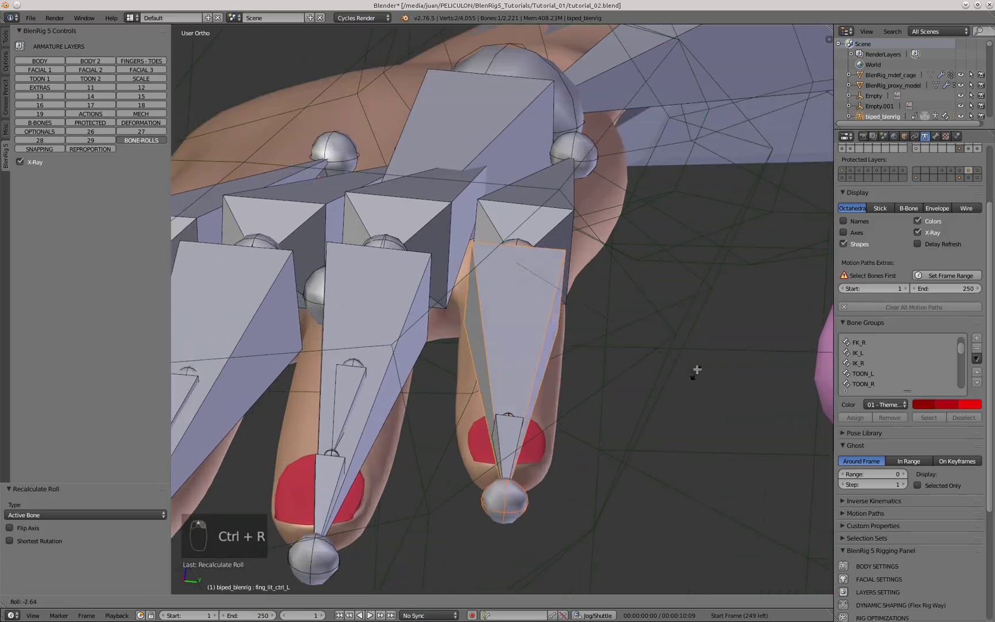
left_click(695, 371)
Roll two more left-hand finger control bones to line up with their fingernails, turning the index finger's control bone by -0.184
middle_click_drag(695, 371, 582, 323)
right_click(398, 340)
key("ctrl+r")
left_click(484, 430)
mouse_move(483, 430)
middle_mouse_down()
mouse_move(518, 368)
mouse_move(507, 310)
mouse_move(550, 280)
mouse_move(542, 288)
middle_mouse_up()
right_click(420, 346)
key("z")
key("ctrl+r")
left_click(550, 334)
middle_click_drag(550, 334, 477, 308)
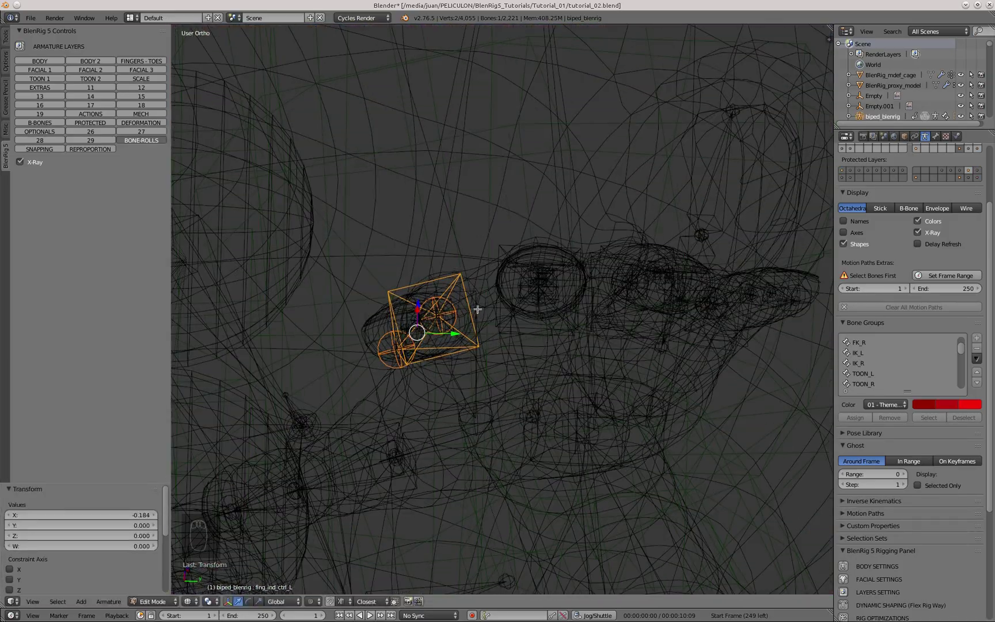
Roll the control bone of the finger beside the left index finger by -0.041 to match its fingernail
right_click(547, 300)
key("ctrl+r")
left_click(433, 271)
middle_click_drag(433, 271, 359, 262)
Recalculate the roll of the left index finger's deform bones using the finger's control bone as the Active Bone
key("z")
key("z")
scroll(359, 261, "down", 4)
right_click(369, 323)
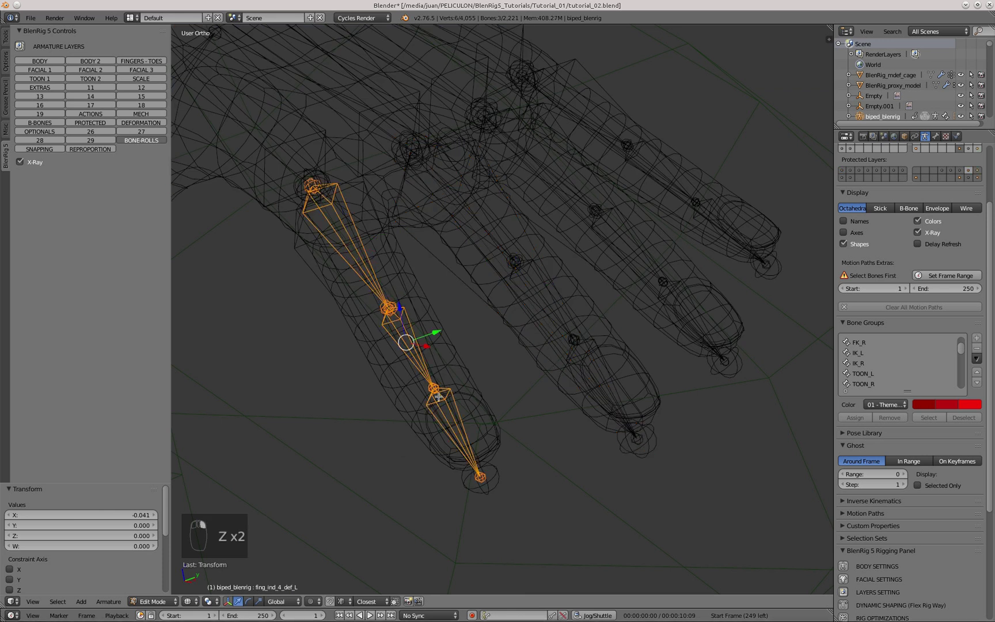
key("z")
scroll(369, 323, "up", 5)
key("ctrl+n")
left_click(416, 303)
Recalculate the roll of the left middle finger's three deform bones using its control bone as the Active Bone
key("z")
scroll(482, 211, "up", 3)
right_click(482, 209)
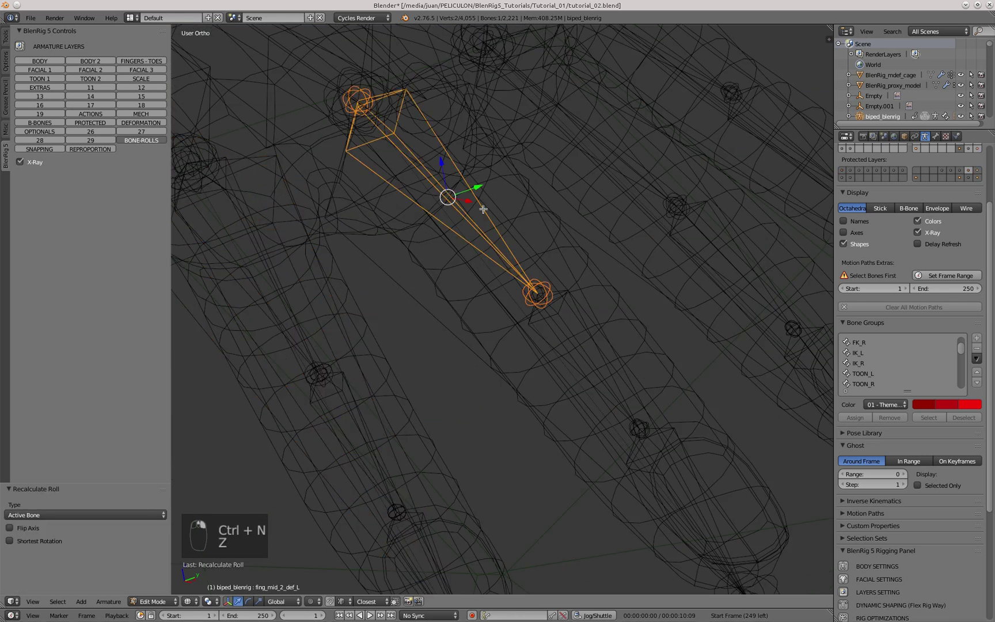
right_click(560, 300, "shift")
middle_click_drag(642, 442, 594, 413, "shift")
right_click(594, 412, "shift")
key("z")
right_click(464, 295, "shift")
key("ctrl+n")
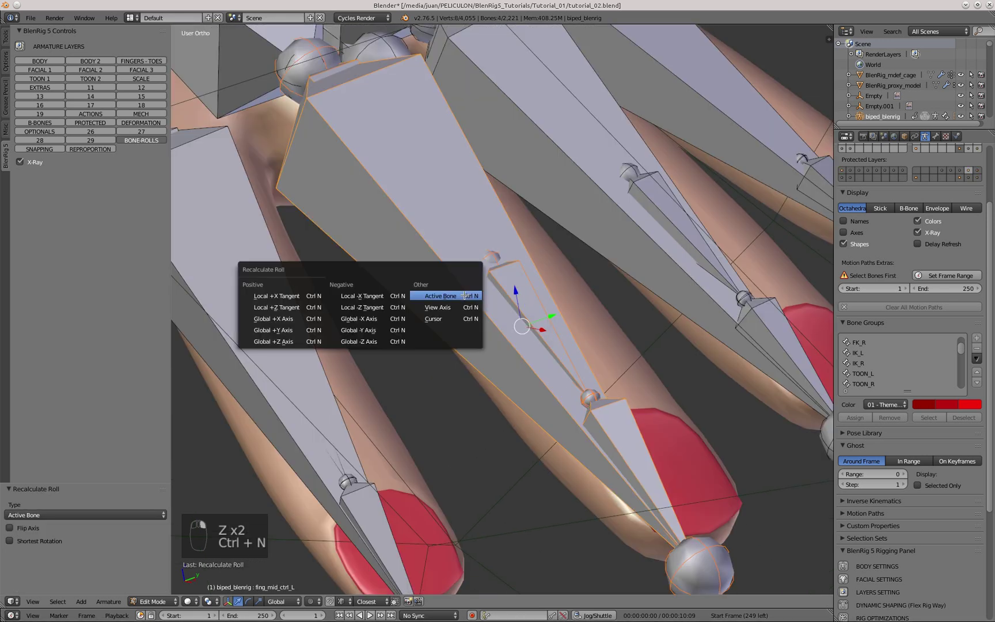
left_click(463, 296)
Recalculate the roll of the left ring finger's deform bones using its control bone as the Active Bone
scroll(395, 347, "down", 2)
key("z")
middle_click_drag(520, 159, 453, 243, "shift")
scroll(453, 243, "down", 3)
right_click(589, 407)
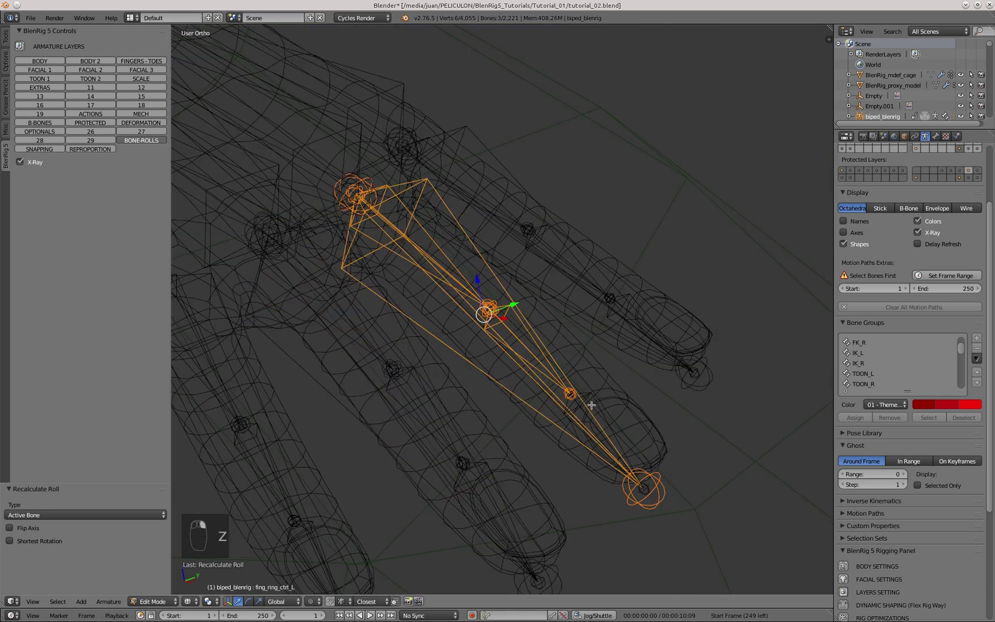
key("z")
scroll(543, 411, "up", 4)
key("ctrl+n")
left_click(543, 411)
Recalculate the roll of the left little finger's deform bones using its control bone as the Active Bone
middle_click_drag(542, 411, 519, 409)
key("z")
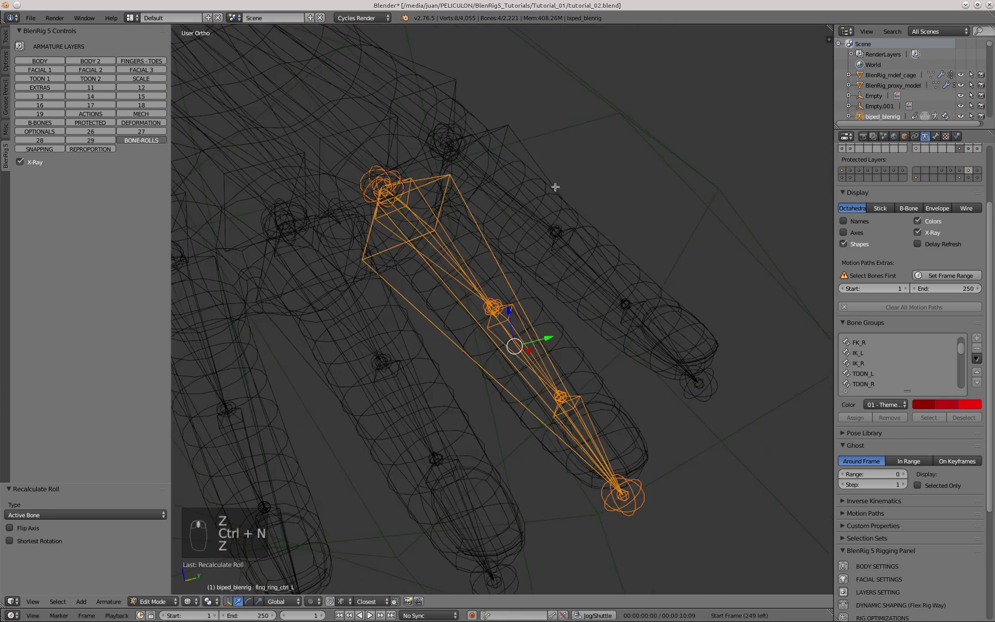
scroll(554, 187, "up", 2)
right_click(553, 202)
right_click(608, 290, "shift")
right_click(700, 349, "shift")
right_click(682, 329, "shift")
key("z")
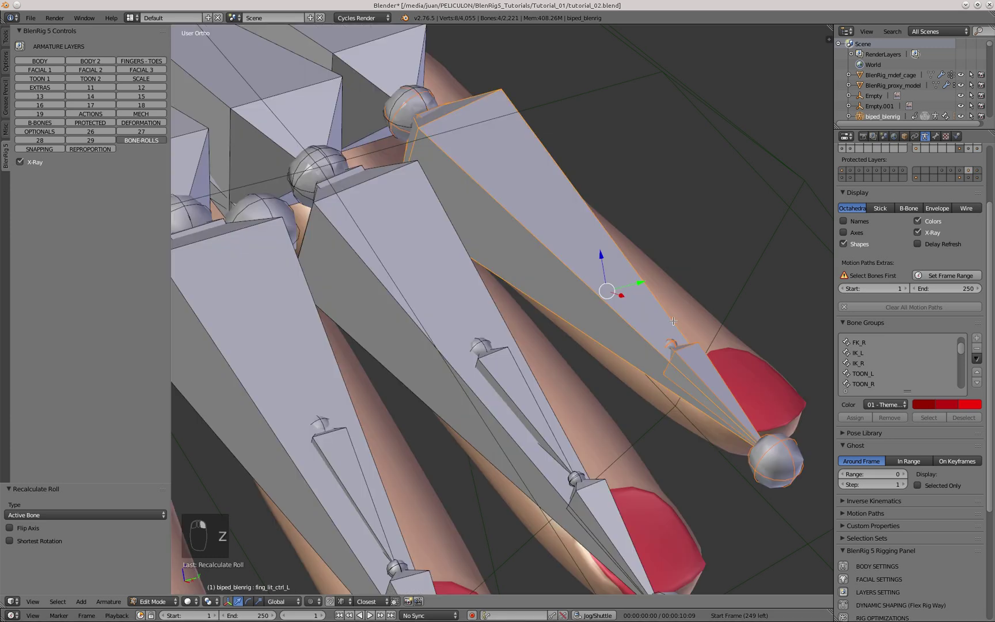
key("ctrl+n")
left_click(676, 323)
Examine the bones of the arms, torso and legs on the whole character from the front and side
scroll(545, 292, "down", 9)
scroll(546, 292, "down", 3)
key("KP_1")
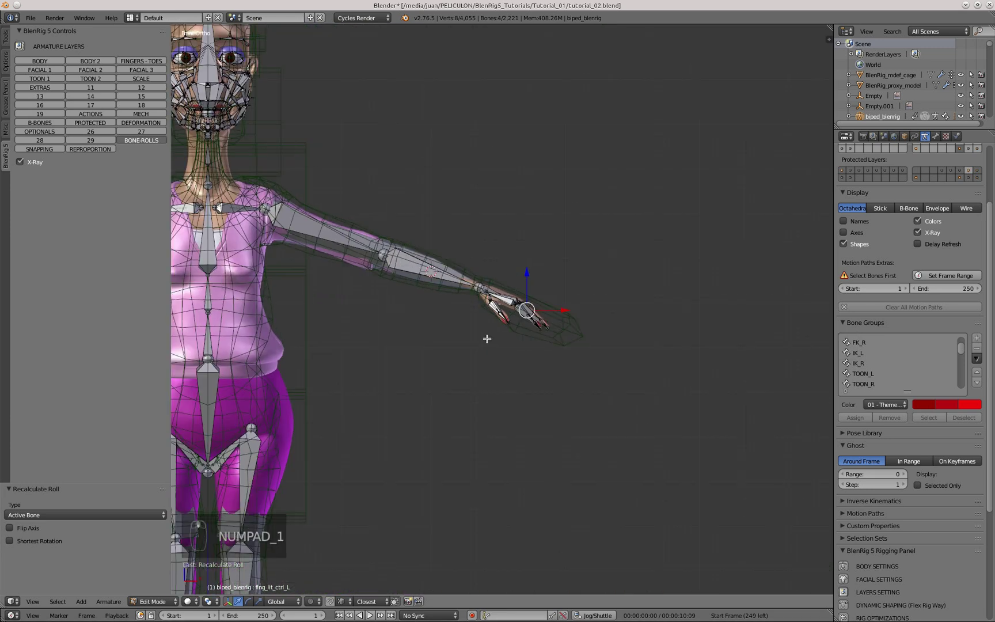
scroll(373, 304, "up", 2)
scroll(428, 265, "down", 4)
scroll(503, 507, "up", 3)
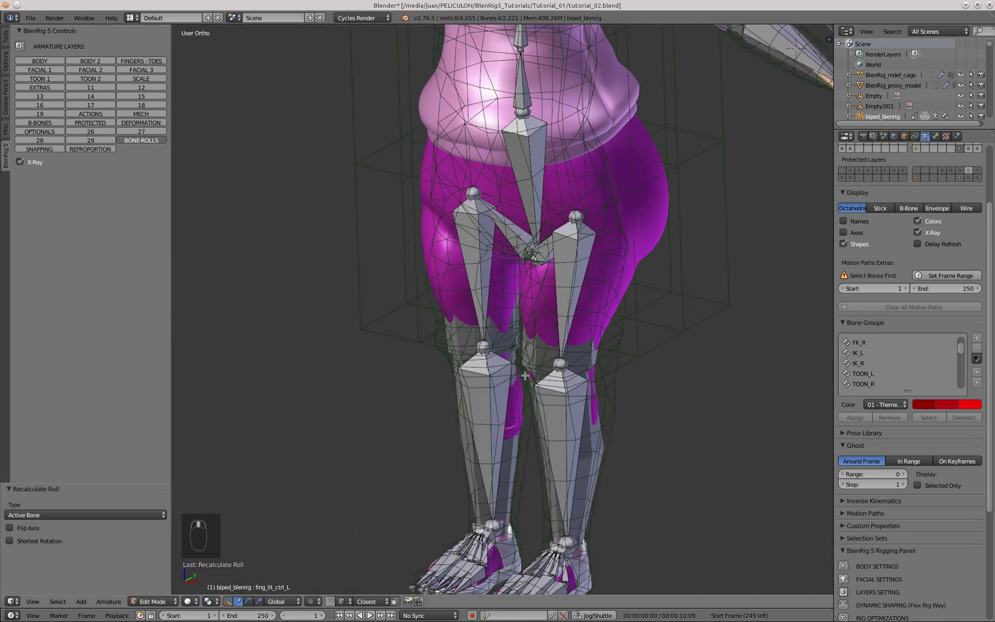
key("KP_3")
key("KP_1")
scroll(601, 392, "down", 2)
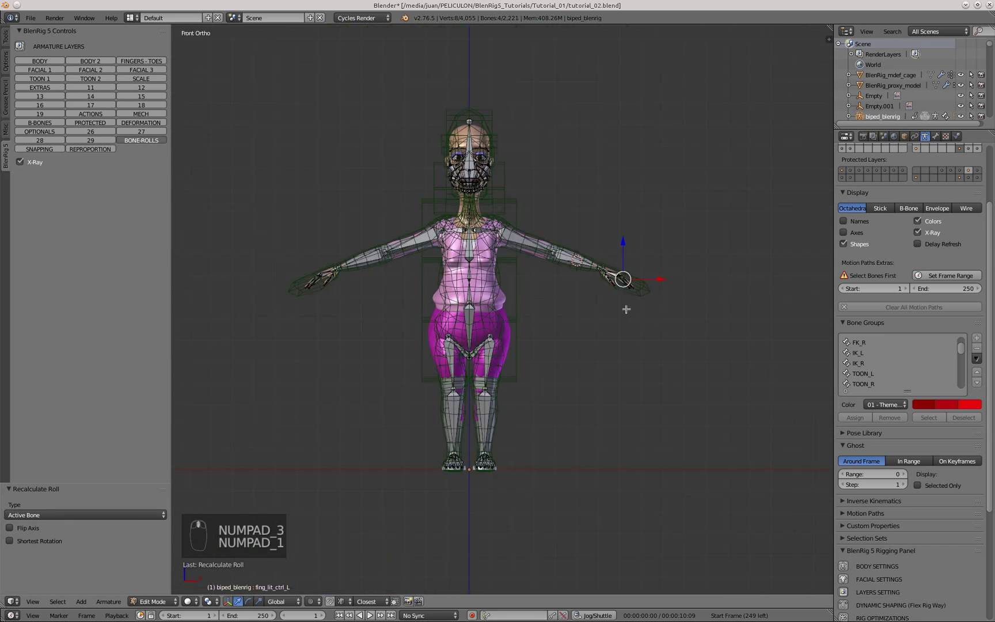
Deselect all bones and apply Custom Aligns to the rig's user-defined roll angles
key("a")
key("a")
scroll(535, 316, "up", 2)
scroll(952, 231, "down", 6)
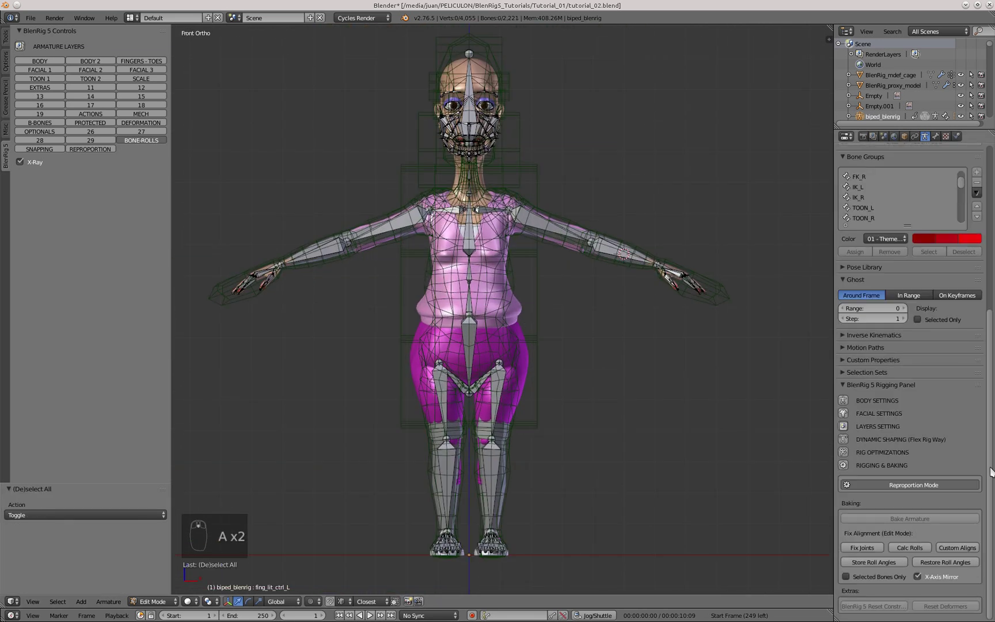
middle_click_drag(749, 403, 726, 349)
scroll(727, 350, "up", 5)
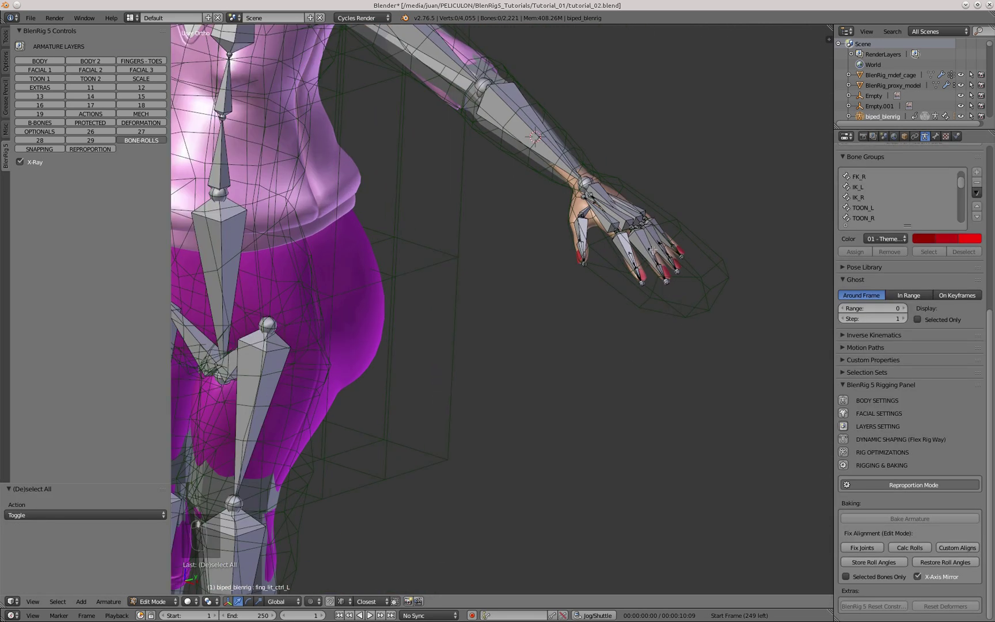
scroll(969, 198, "up", 10)
scroll(657, 268, "up", 4)
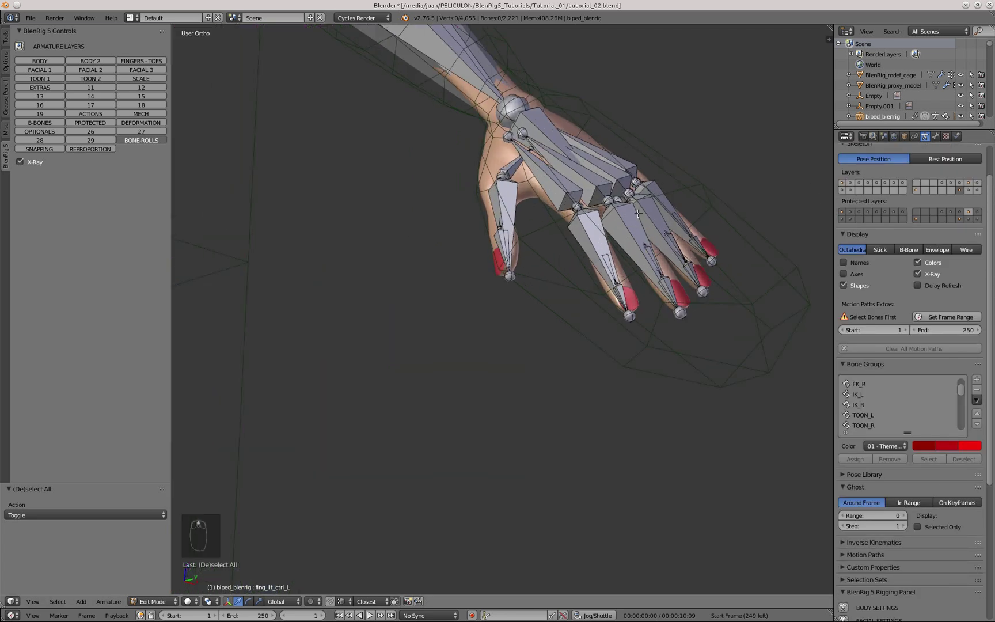
scroll(580, 285, "down", 9)
key("KP_1")
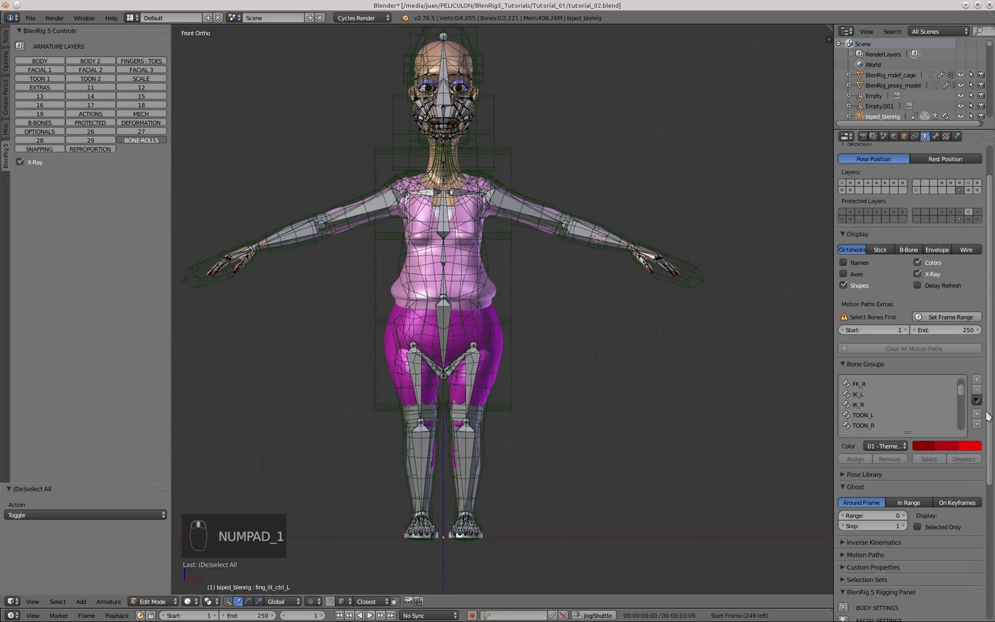
scroll(974, 415, "down", 7)
left_click(965, 549)
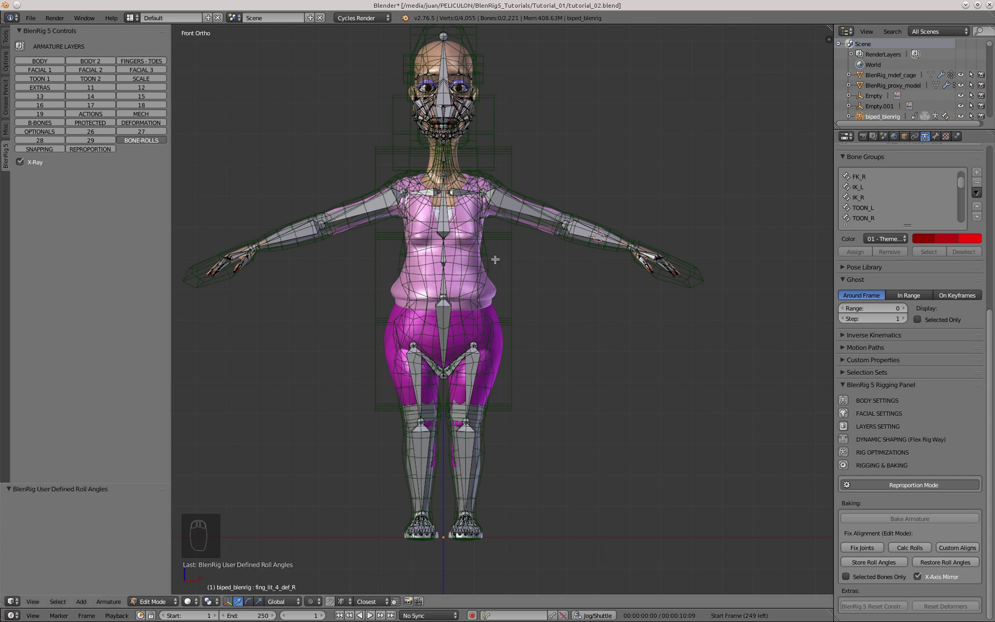
Show all of the armature's bone layers to inspect the bones around the left hand
middle_click_drag(652, 280, 629, 290)
scroll(674, 258, "up", 8)
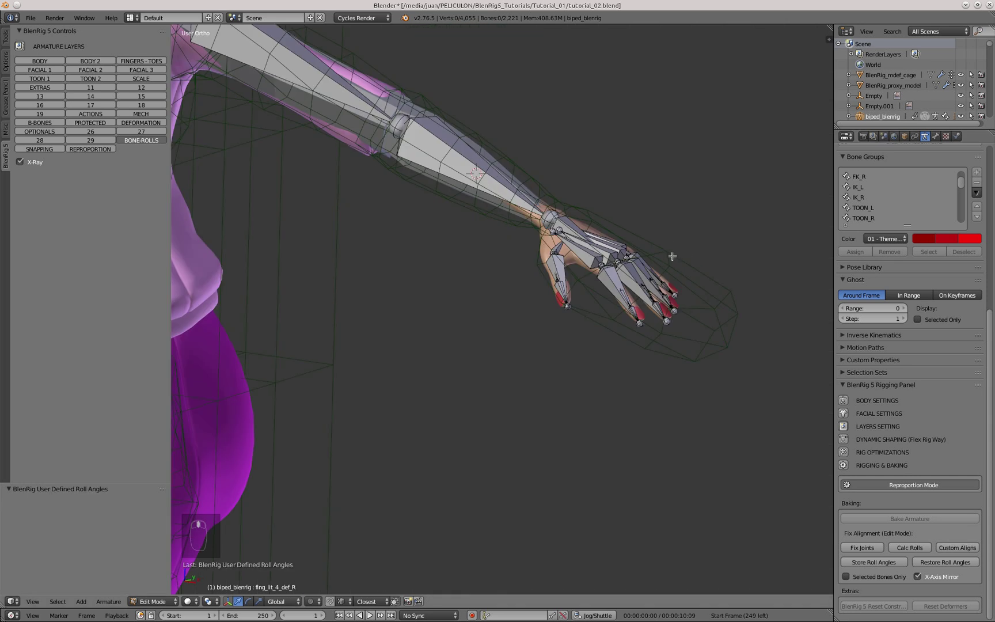
scroll(991, 294, "up", 7)
mouse_move(843, 227)
left_mouse_down("shift")
mouse_move(978, 227)
mouse_move(844, 232)
left_mouse_up("shift")
left_click(975, 233, "shift")
middle_click_drag(599, 276, 547, 271)
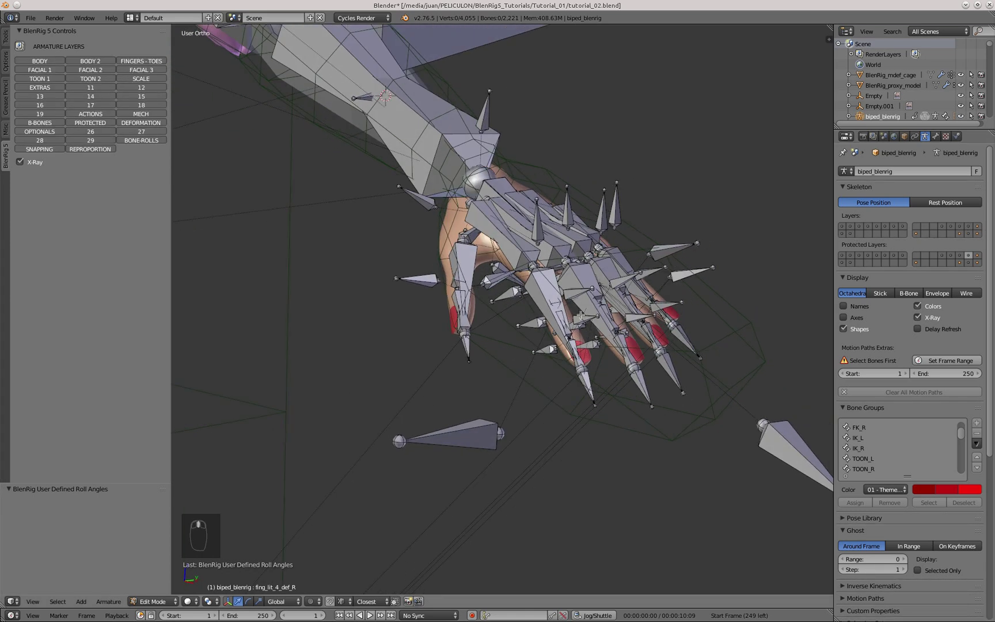
Examine the alignment of the left-hand finger bones up close, as well as the complete rig from the front
scroll(541, 273, "up", 6)
middle_click_drag(475, 300, 432, 310)
key("z")
middle_click_drag(429, 264, 513, 240)
scroll(514, 239, "down", 1)
key("z")
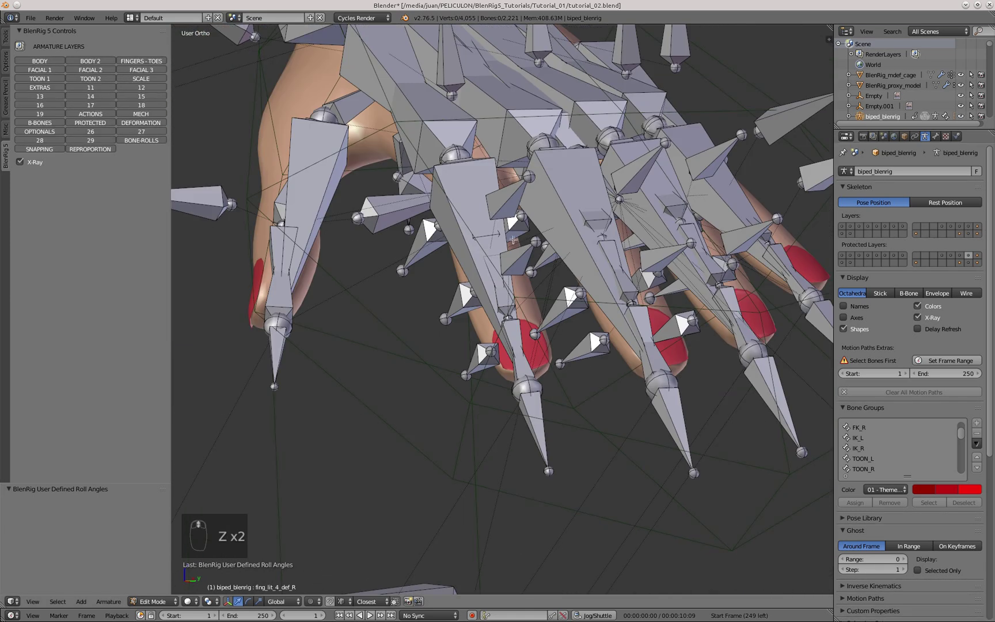
middle_click_drag(510, 290, 475, 267)
scroll(550, 352, "down", 5)
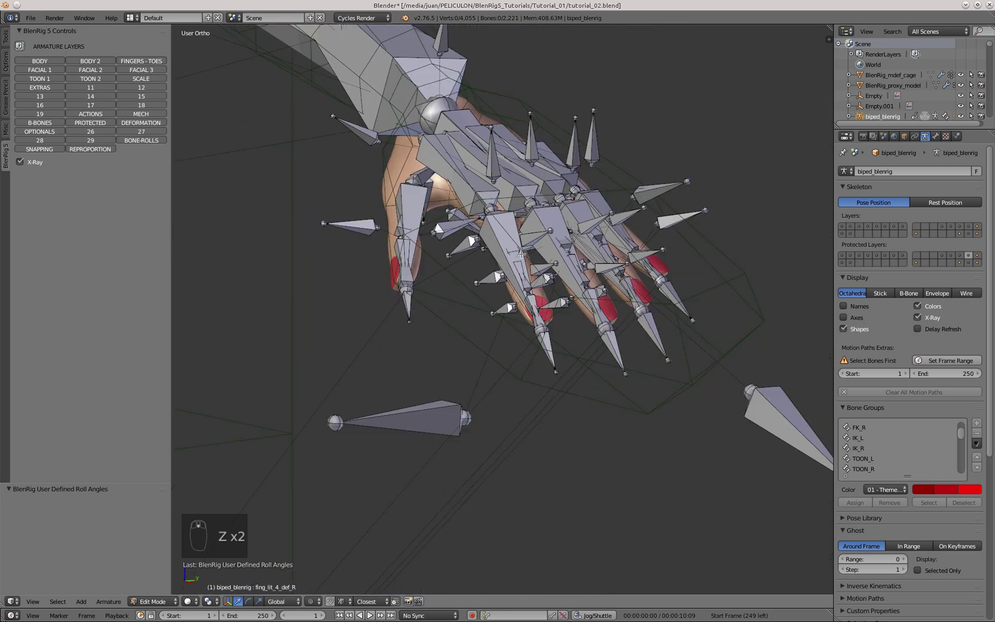
key("KP_1")
scroll(519, 287, "up", 3)
scroll(519, 287, "down", 4)
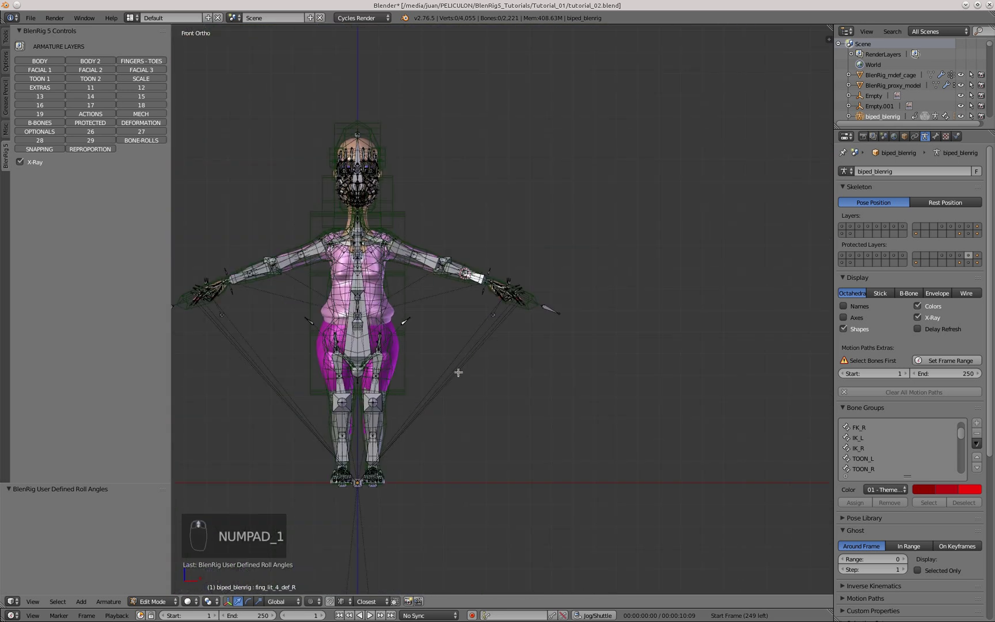
middle_click_drag(455, 373, 607, 382, "shift")
scroll(774, 305, "up", 2)
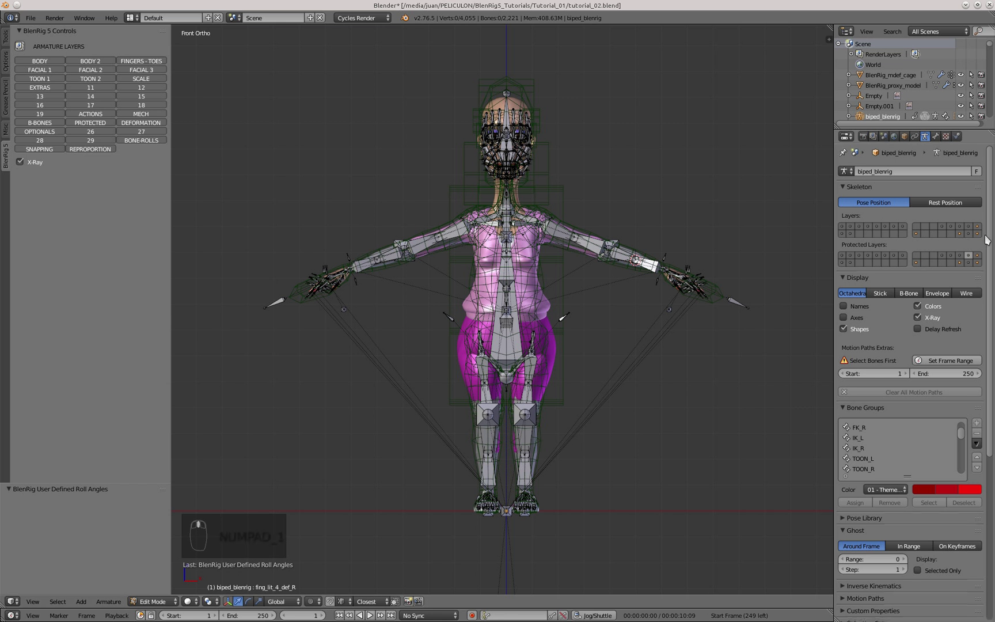
Show only the Reproportion armature layer and store the bones' roll angles
left_click(90, 149)
scroll(989, 442, "down", 6)
scroll(988, 443, "down", 2)
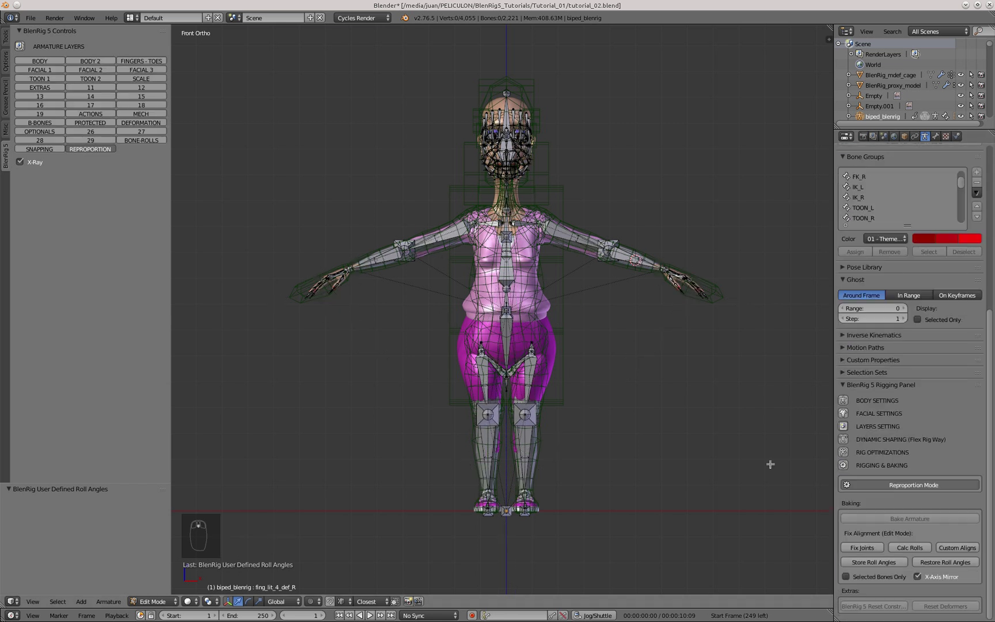
left_click(864, 566)
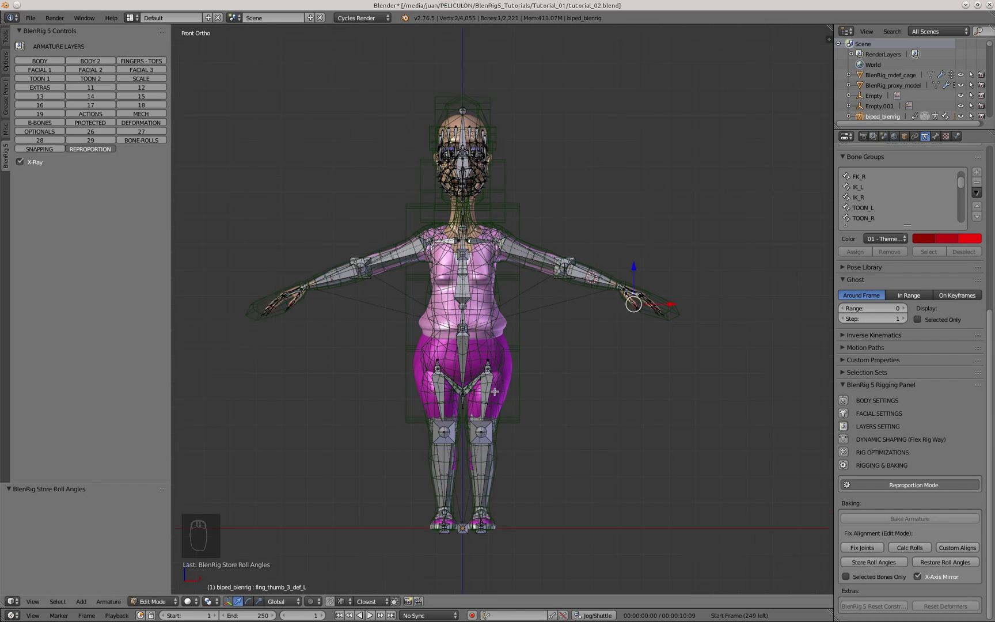
Return the armature to Pose Mode and run BlenRig 5 Reset Constraints
key("Tab")
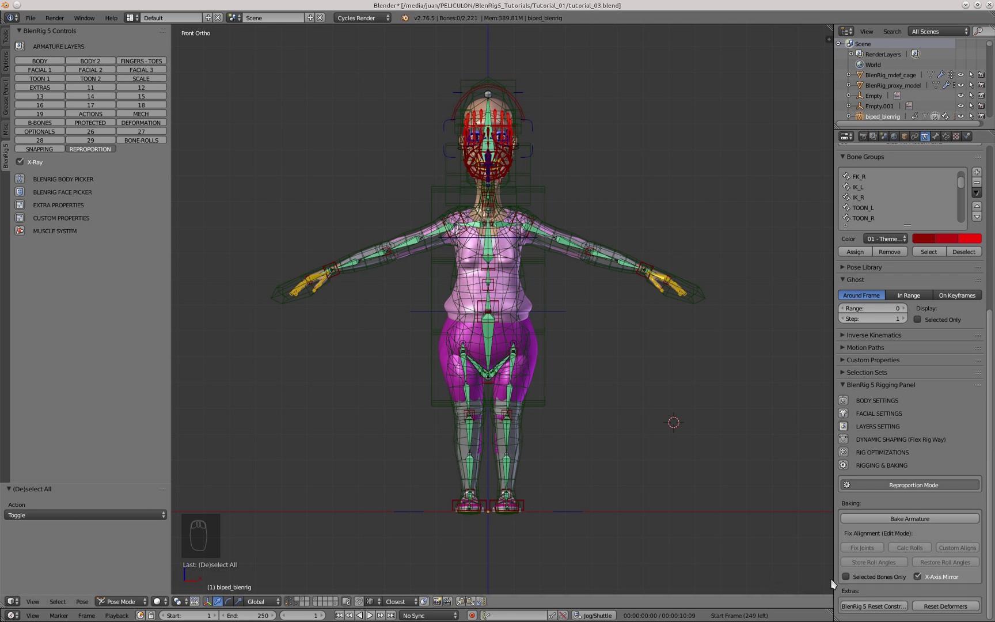
left_click_drag(833, 583, 800, 574)
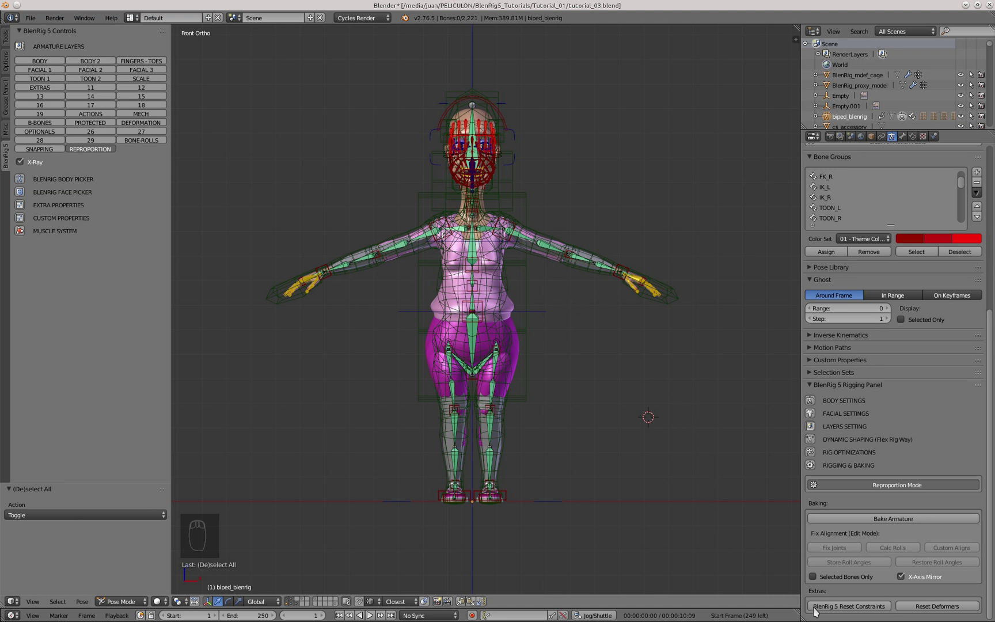
left_click(840, 608)
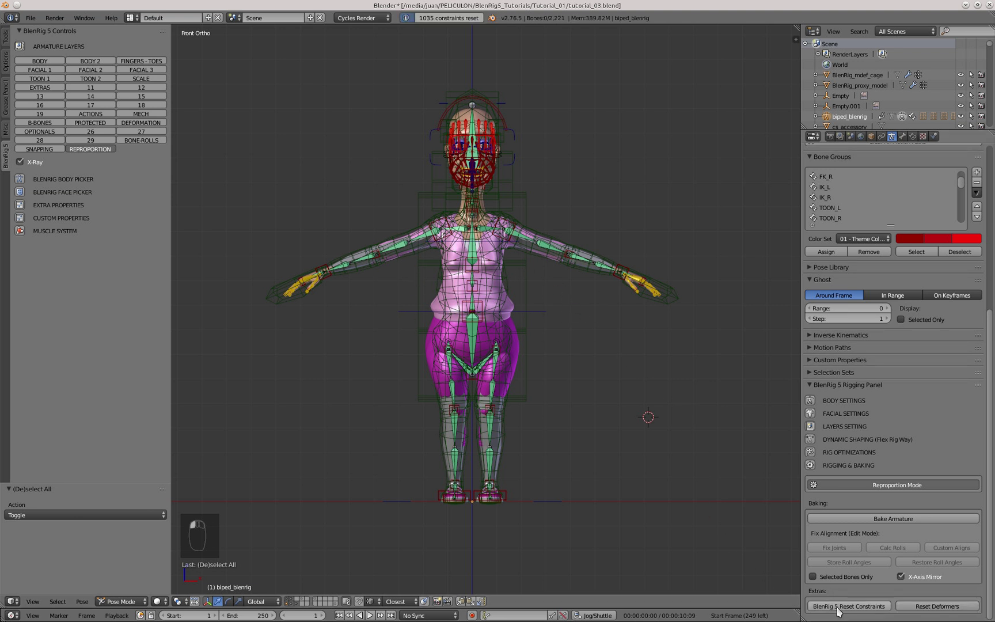
Turn off Reproportion Mode and show the scene layers with the finished character model and the deform cage
left_click(883, 485)
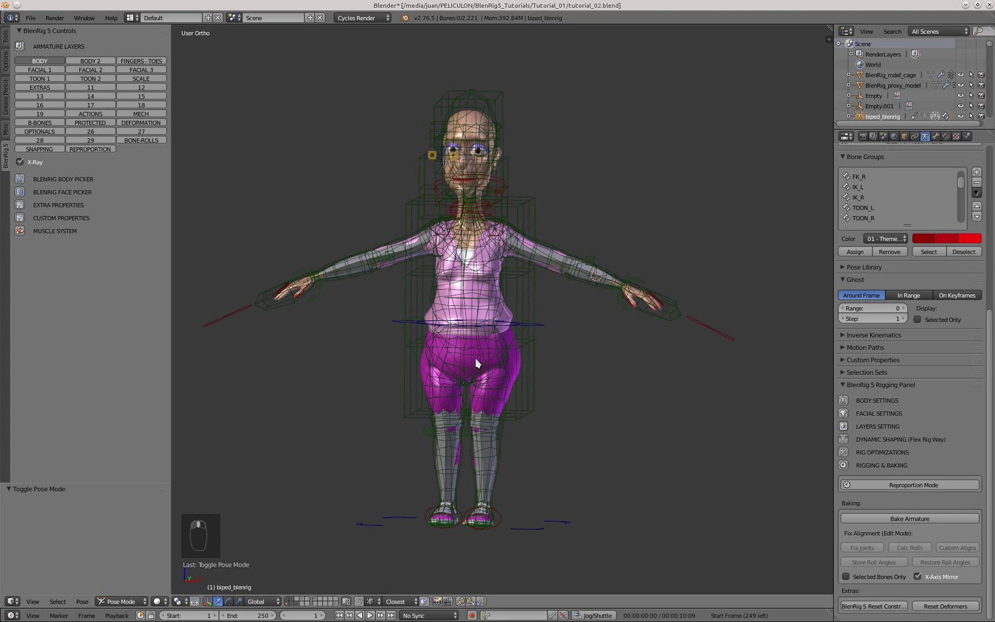
left_click(286, 599)
left_click(311, 605, "shift")
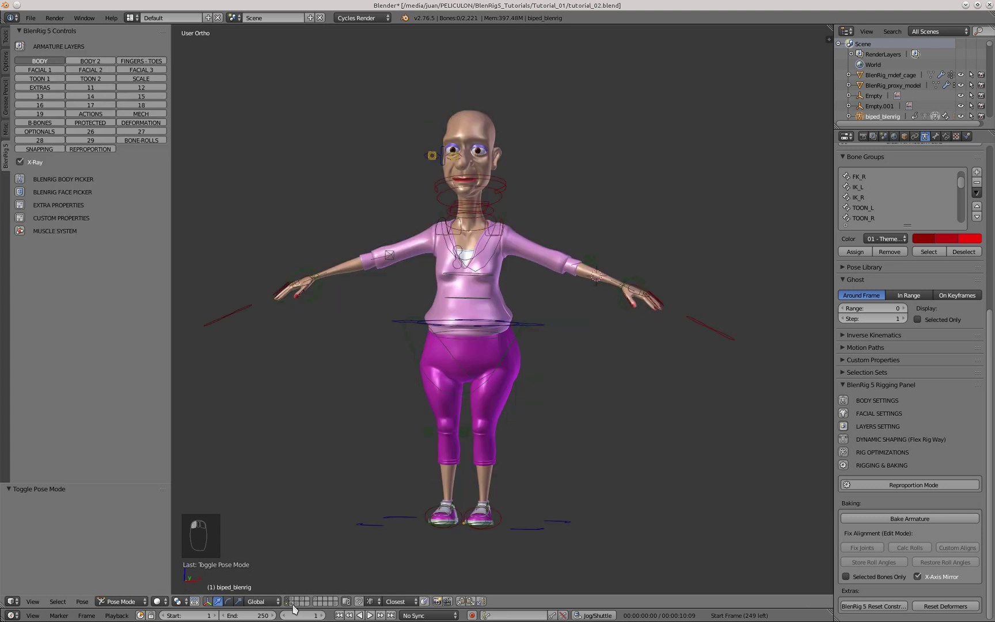
left_click(291, 605, "shift")
Test the left hand's IK control by moving it toward the body, then cancel the move
right_click(644, 279)
middle_click_drag(644, 279, 637, 275)
key("g")
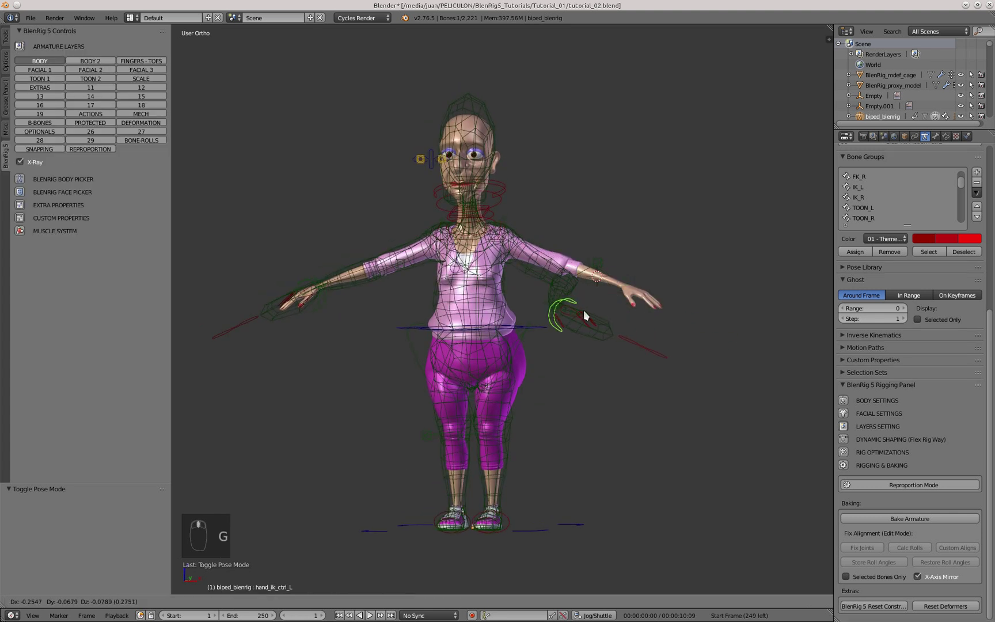
right_click(614, 265)
Hide the character model and try moving the torso control and the left hand's IK control to test the cage
left_click(287, 599, "shift")
right_click(510, 337)
middle_click_drag(509, 340, 544, 373)
key("g")
right_click(469, 369)
right_click(645, 284)
key("g")
right_click(614, 294)
key("g")
right_click(485, 362)
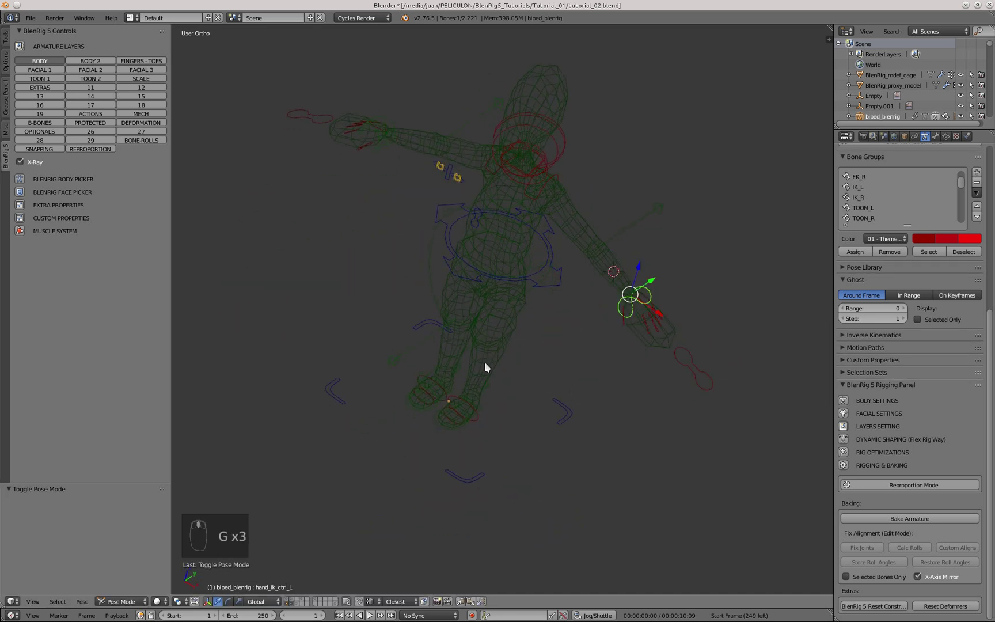
Show the character model again and test the right hand's IK control from the front, cancelling the move
key("KP_1")
left_click(288, 601, "shift")
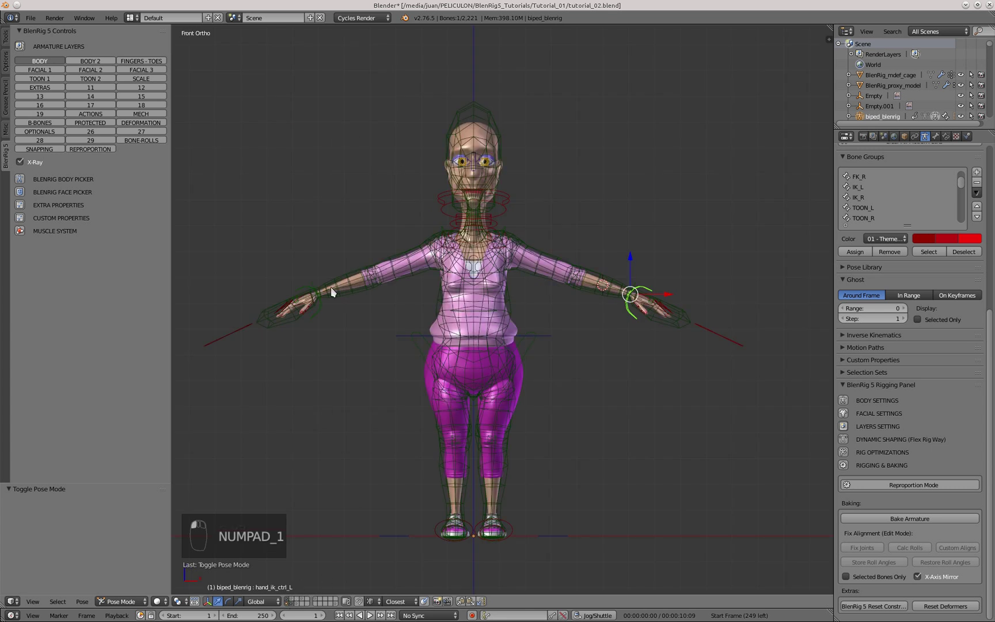
right_click(318, 310)
scroll(318, 310, "up", 2)
key("g")
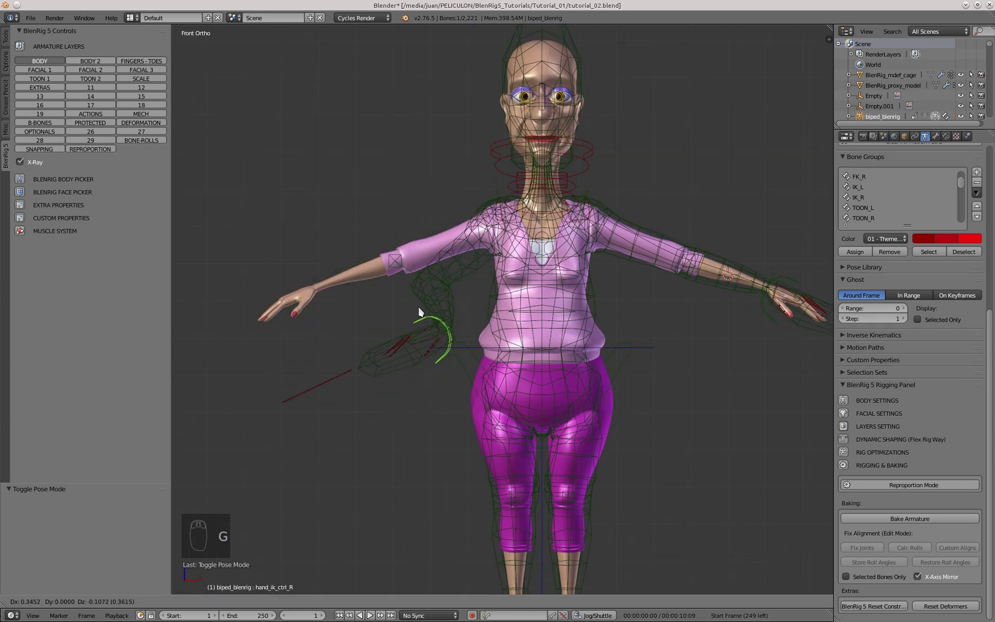
right_click(439, 255)
Deselect all bones and hide the rig's scene layer, keeping the character model and its cage in view
scroll(439, 255, "down", 3)
middle_click_drag(438, 257, 399, 275, "shift")
right_click(523, 493)
key("a")
middle_click_drag(557, 434, 566, 436, "shift")
left_click(287, 605, "shift")
scroll(464, 374, "up", 1)
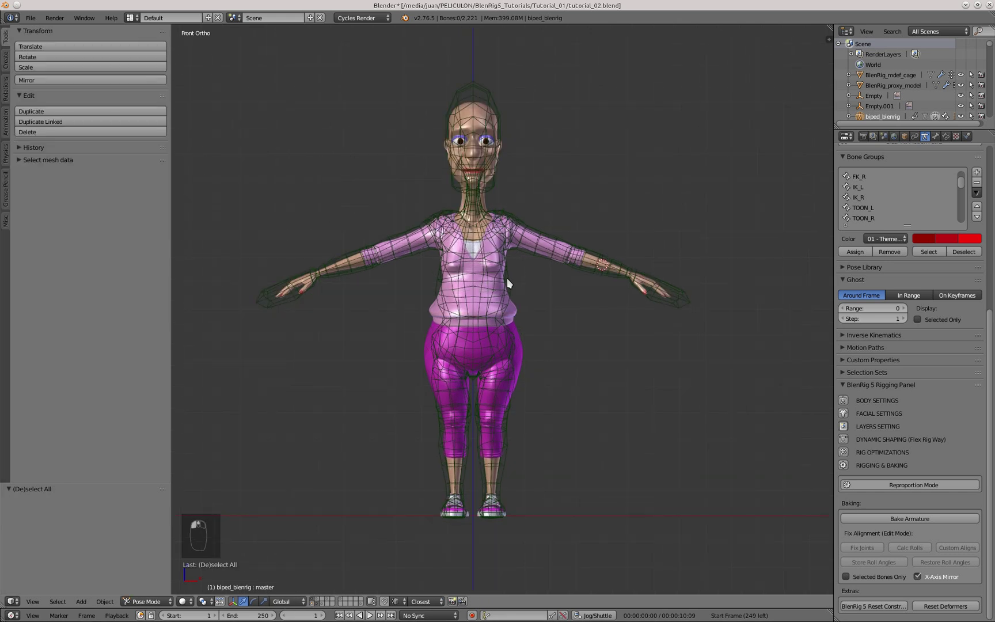
right_click(507, 278)
scroll(509, 279, "up", 2)
scroll(591, 311, "down", 1)
middle_click_drag(593, 312, 512, 196)
key("KP_1")
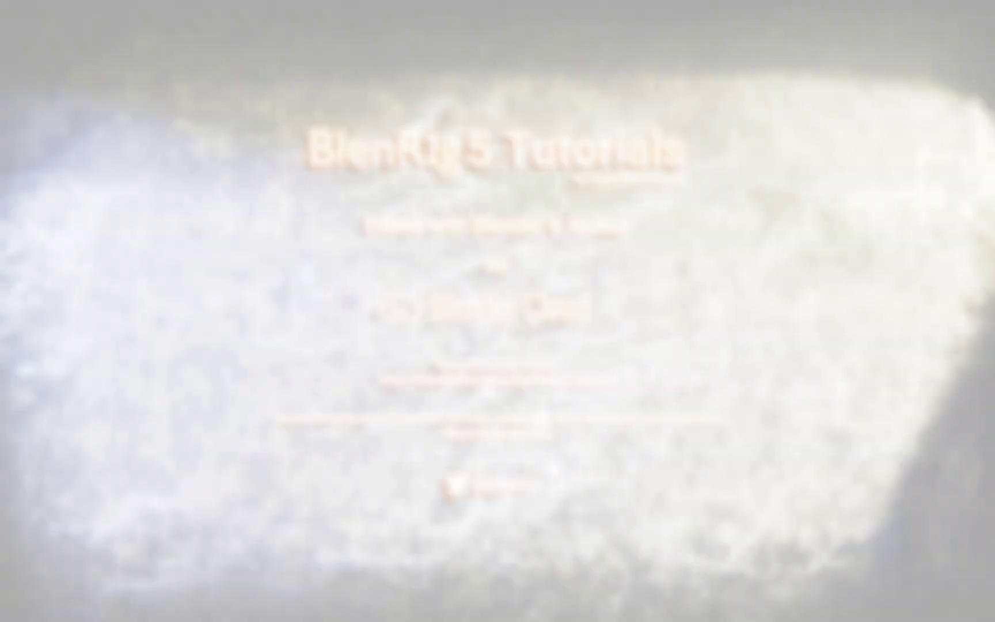